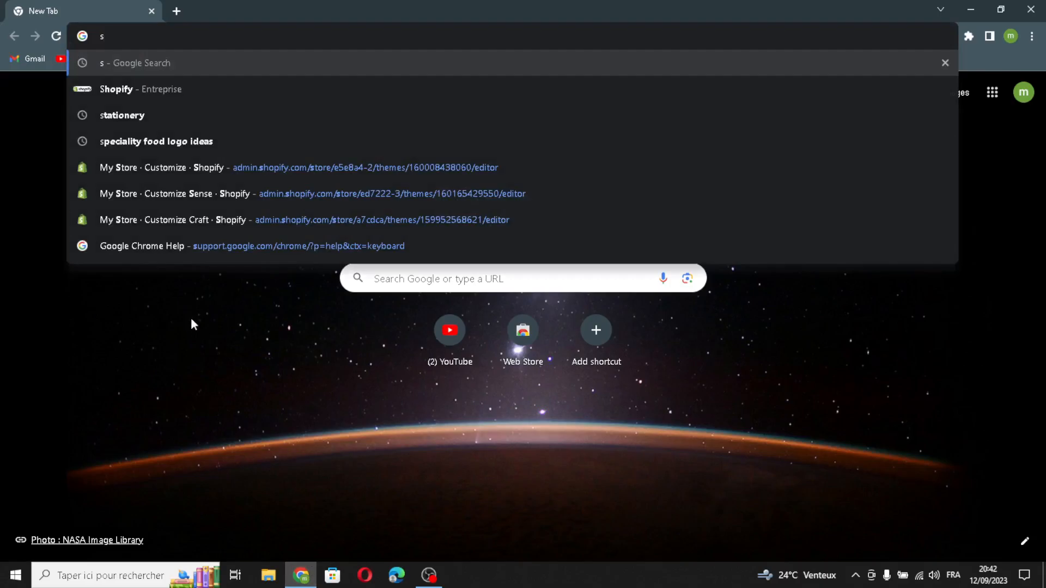
Step: Open Shopify's free-trial page through a Google search and start a free trial with the account e-mail
left_click(224, 90)
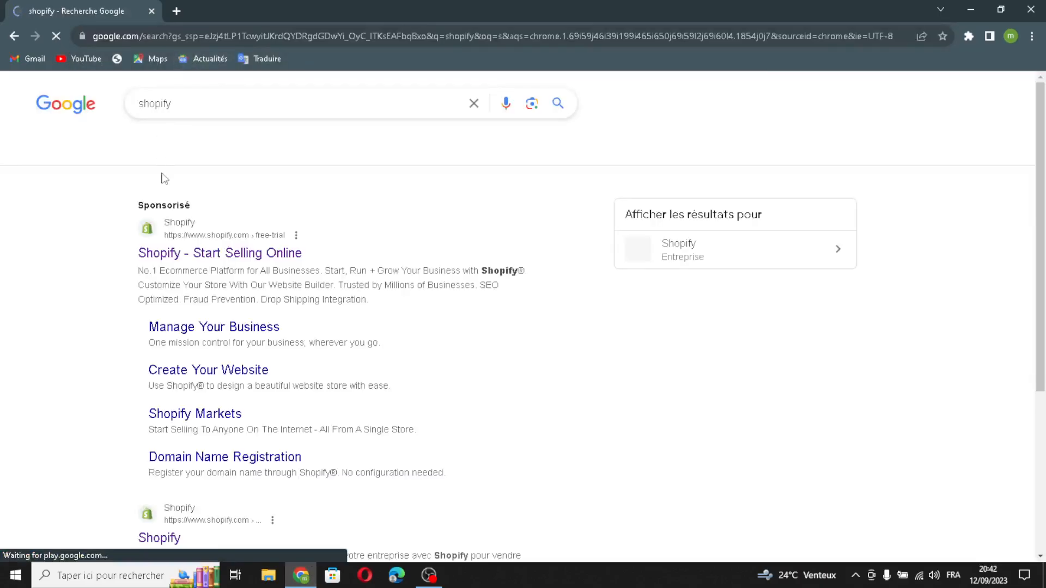
left_click(185, 261)
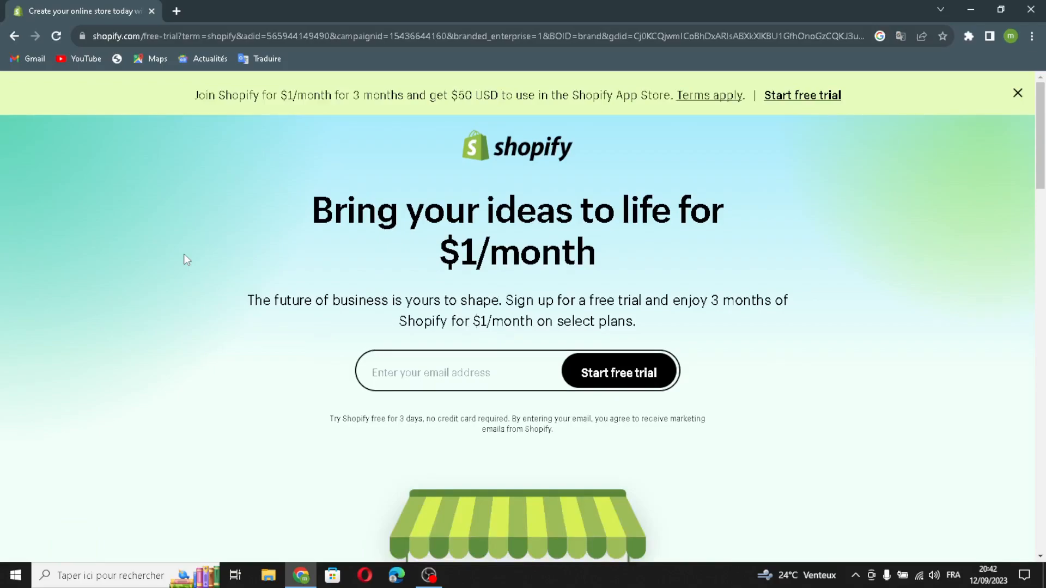
left_click(390, 370)
left_click(431, 403)
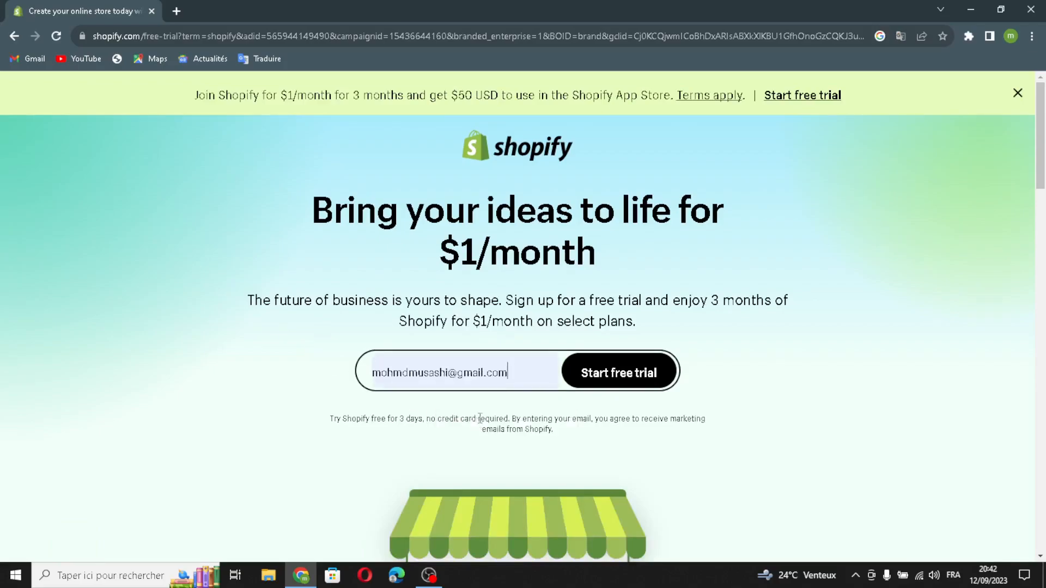
left_click(640, 374)
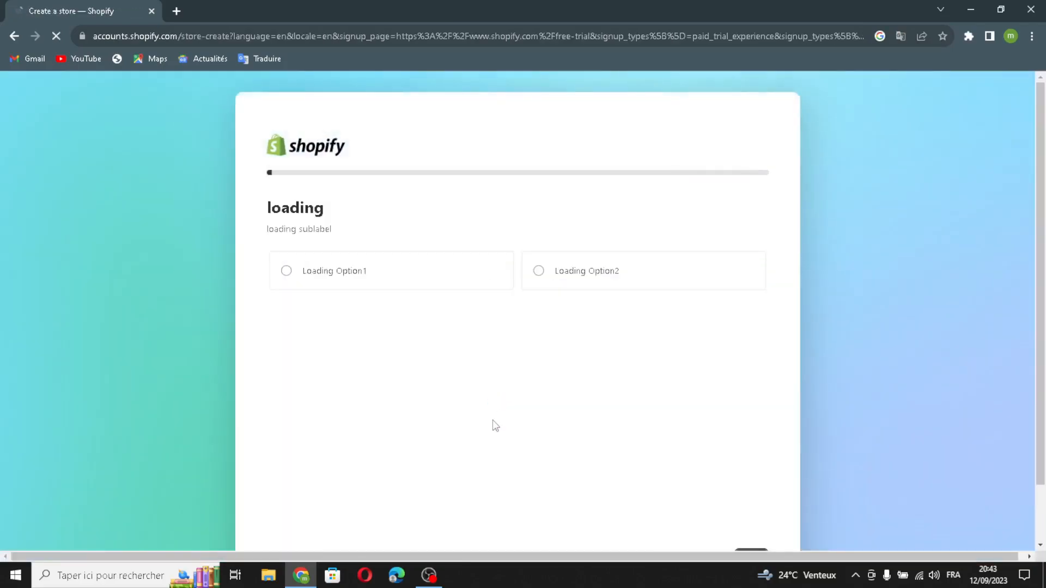
Step: Get past the store-creation questions and continue with the existing Shopify account
scroll(492, 418, "down", 2)
left_click(682, 493)
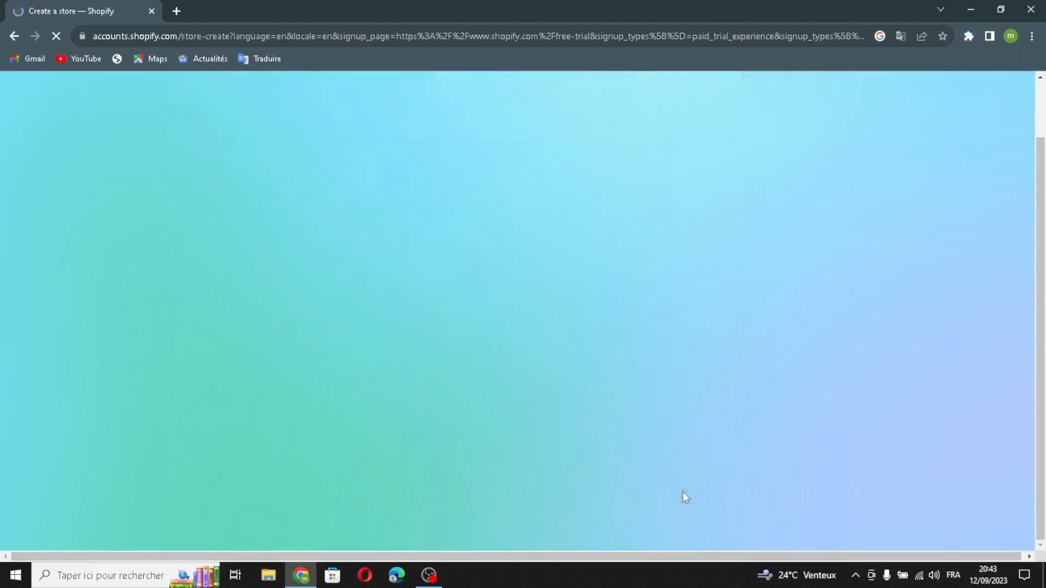
left_click(648, 416)
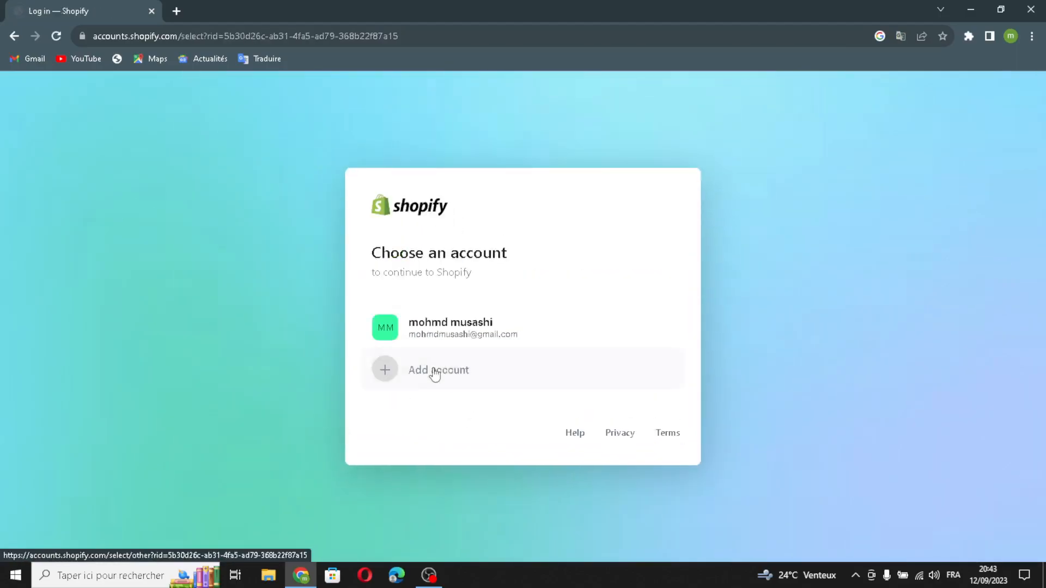
left_click(576, 335)
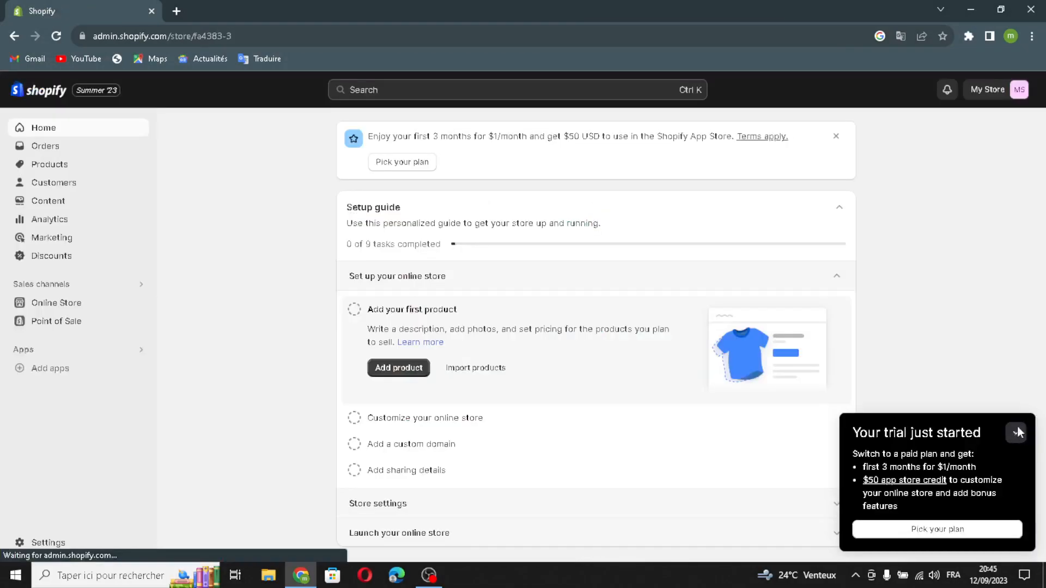
Step: Collapse the trial notice, open the Online Store themes page and look through the popular free themes
left_click(1017, 433)
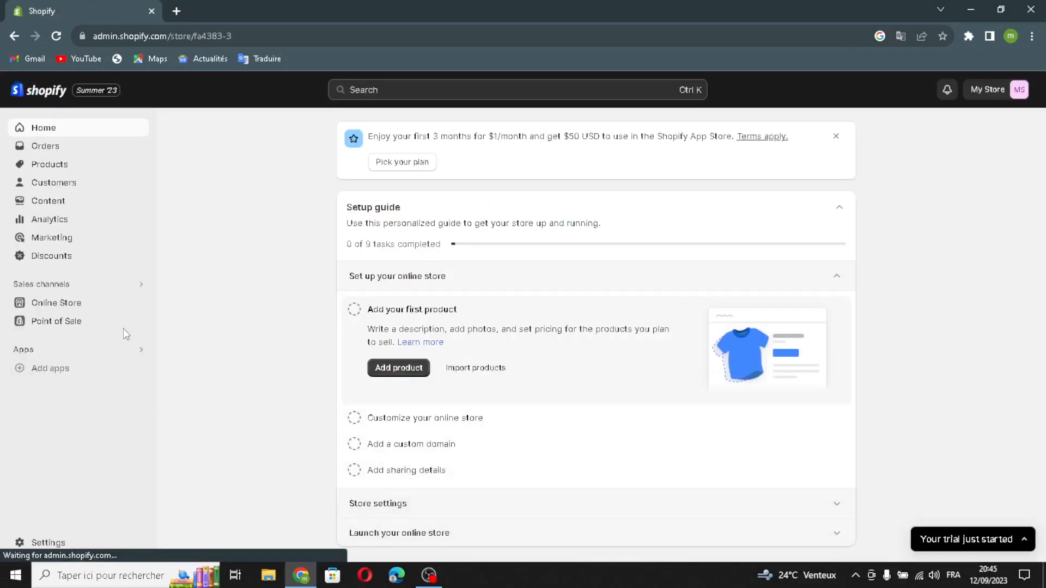
left_click(124, 303)
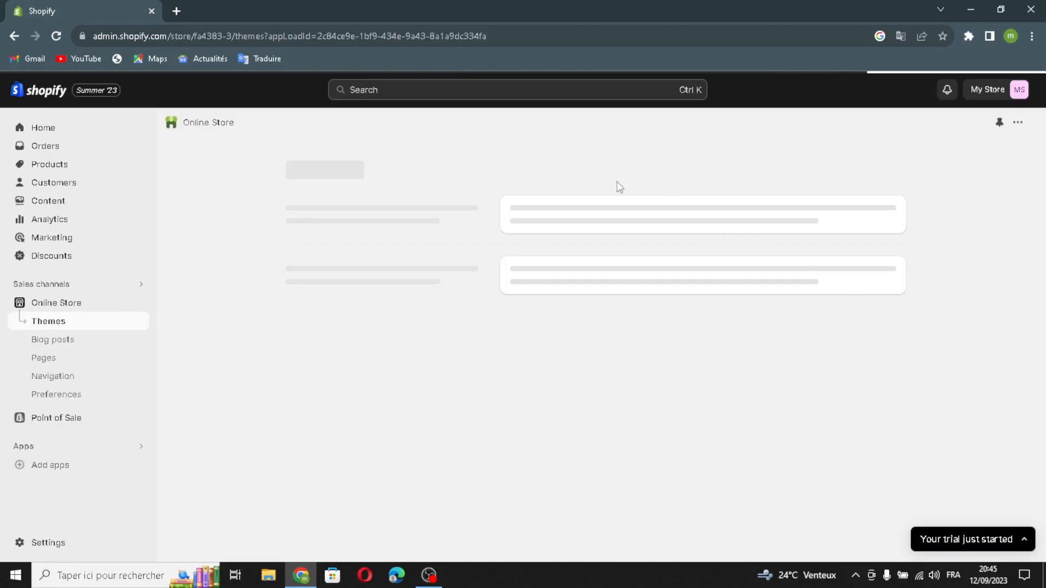
scroll(609, 498, "down", 2)
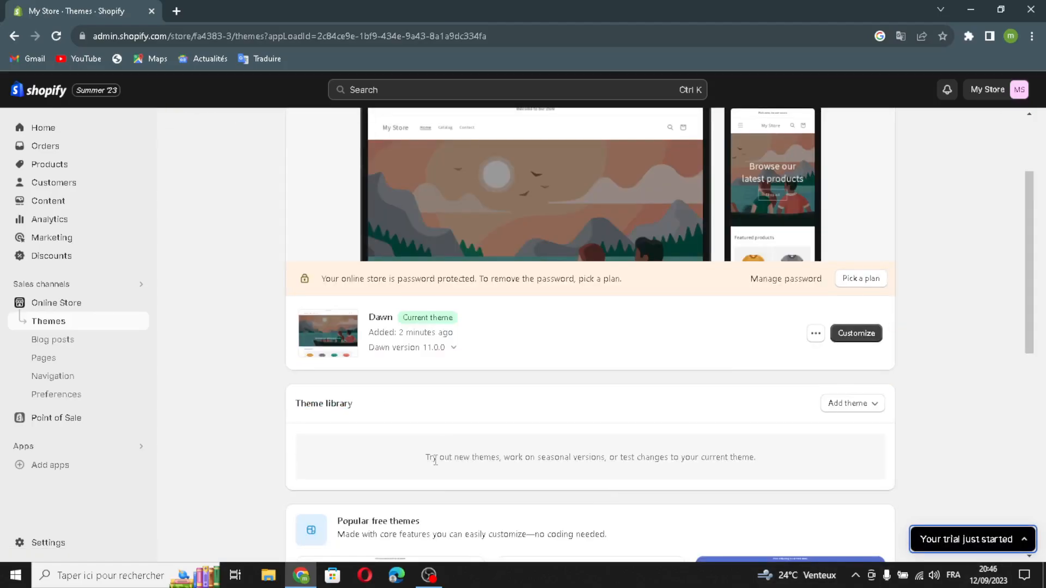
scroll(439, 454, "down", 4)
scroll(501, 456, "down", 2)
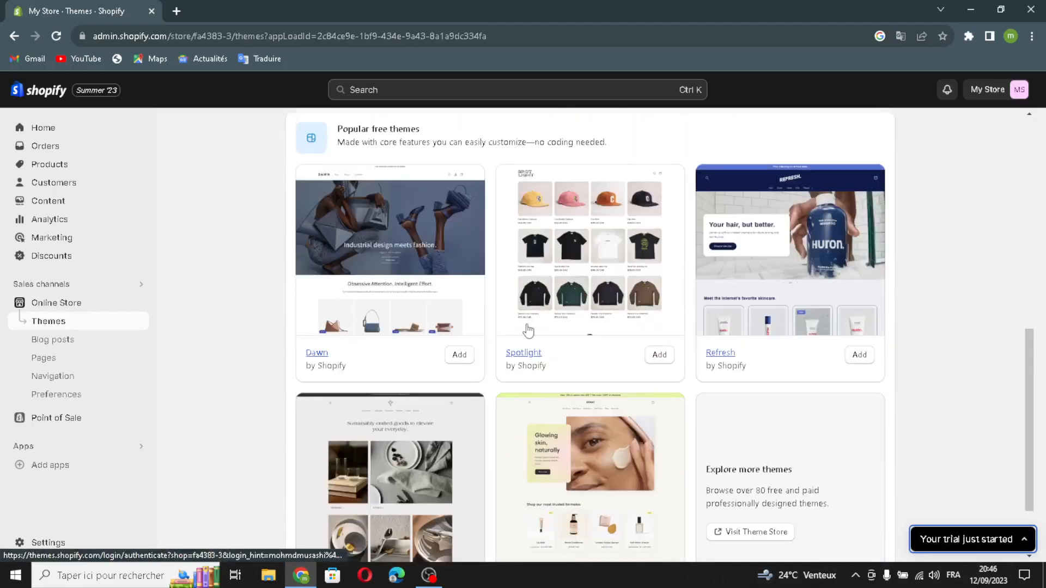
scroll(431, 316, "up", 3)
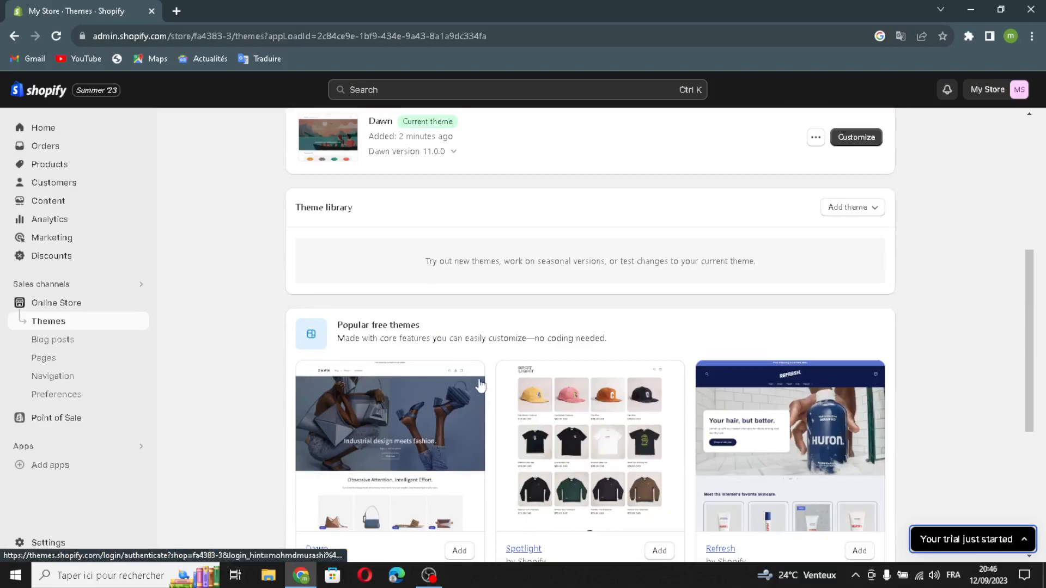
scroll(480, 385, "down", 2)
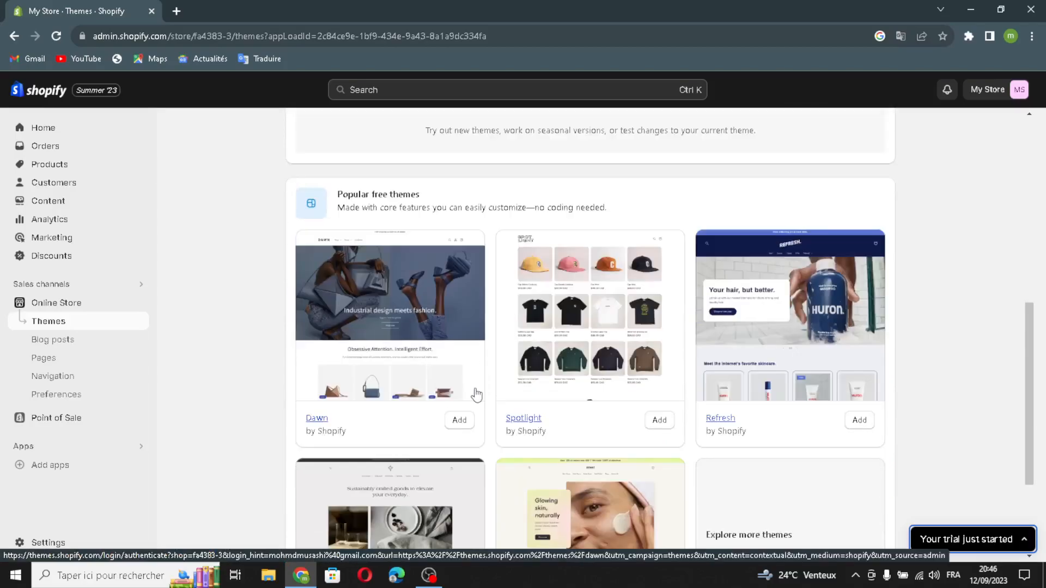
scroll(475, 394, "down", 1)
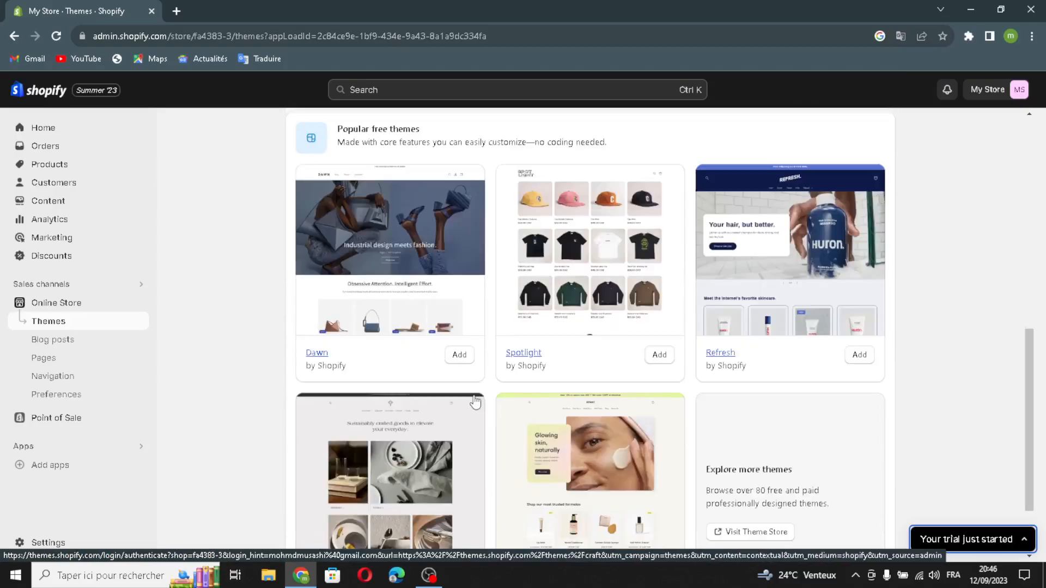
scroll(533, 380, "up", 3)
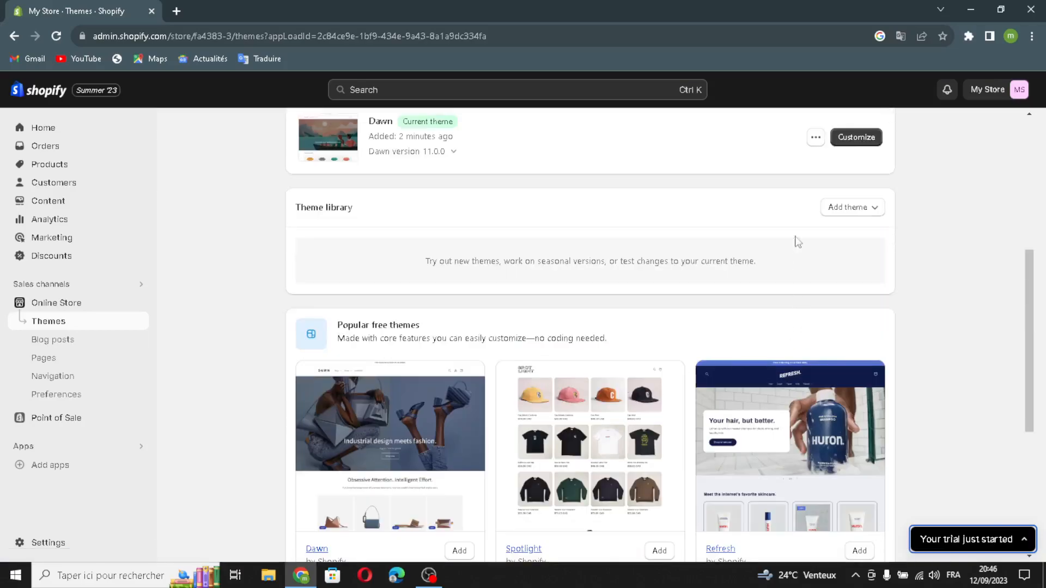
Step: Open the current Dawn theme for customization and preview the home page in mobile, fullscreen and desktop views
left_click(857, 140)
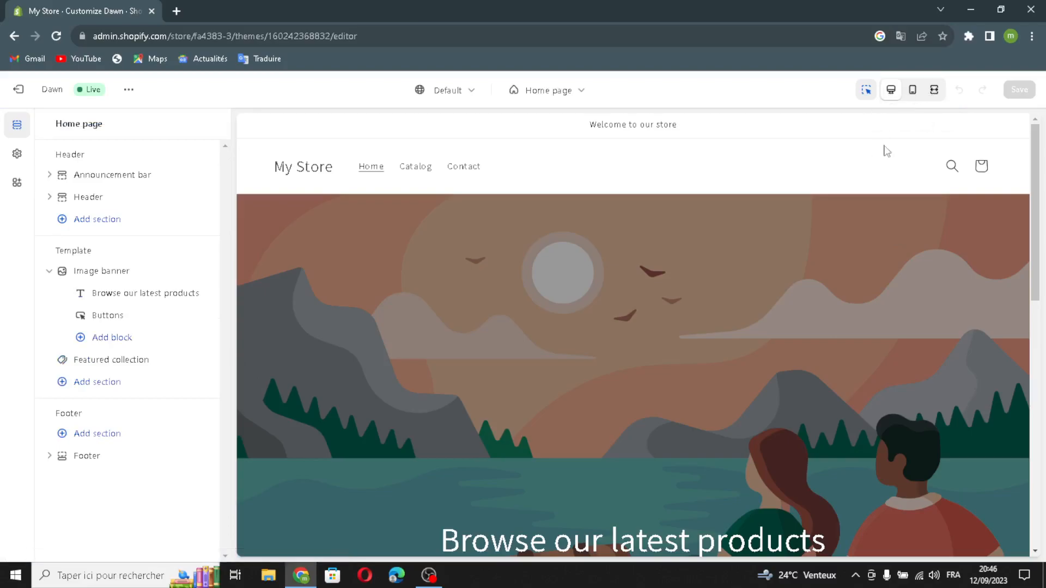
left_click(912, 89)
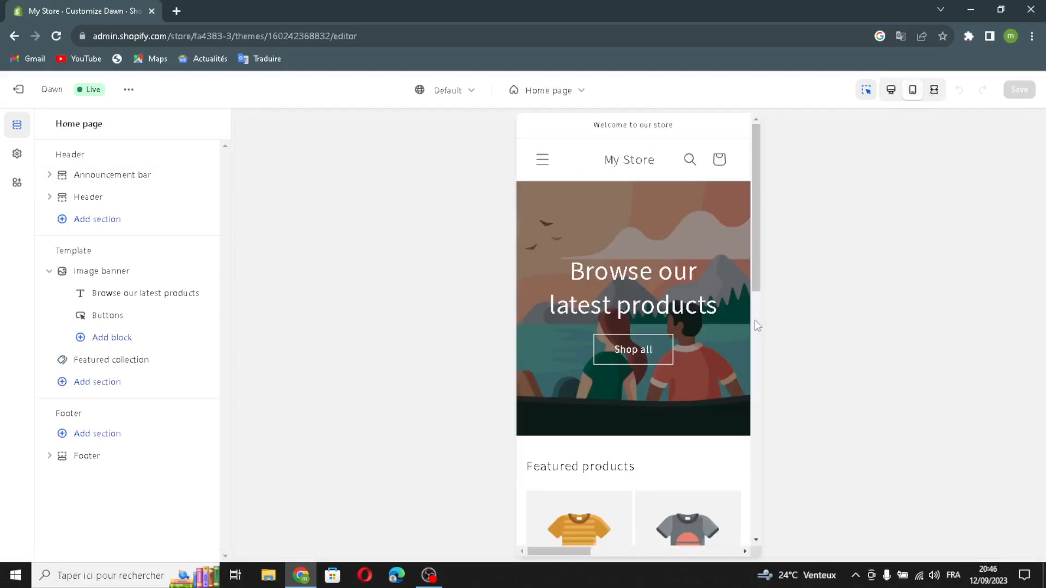
scroll(688, 359, "down", 5)
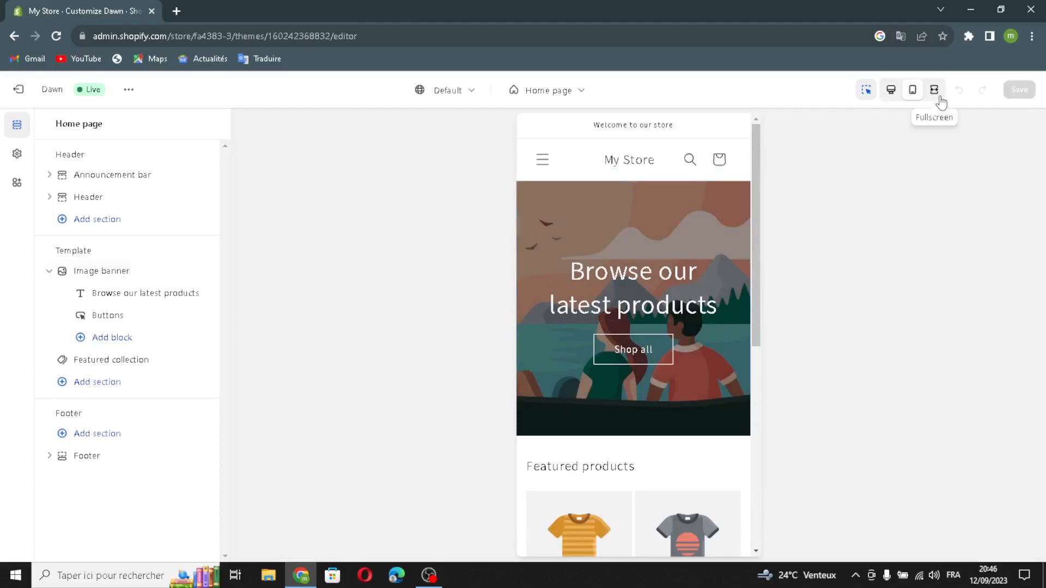
left_click(934, 90)
scroll(621, 381, "down", 5)
scroll(632, 352, "up", 5)
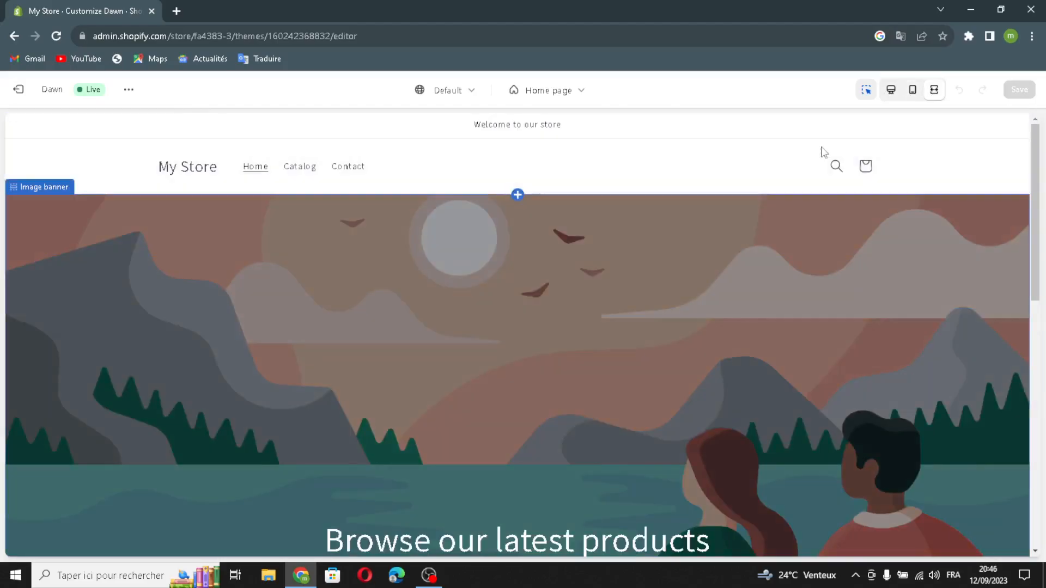
left_click(891, 90)
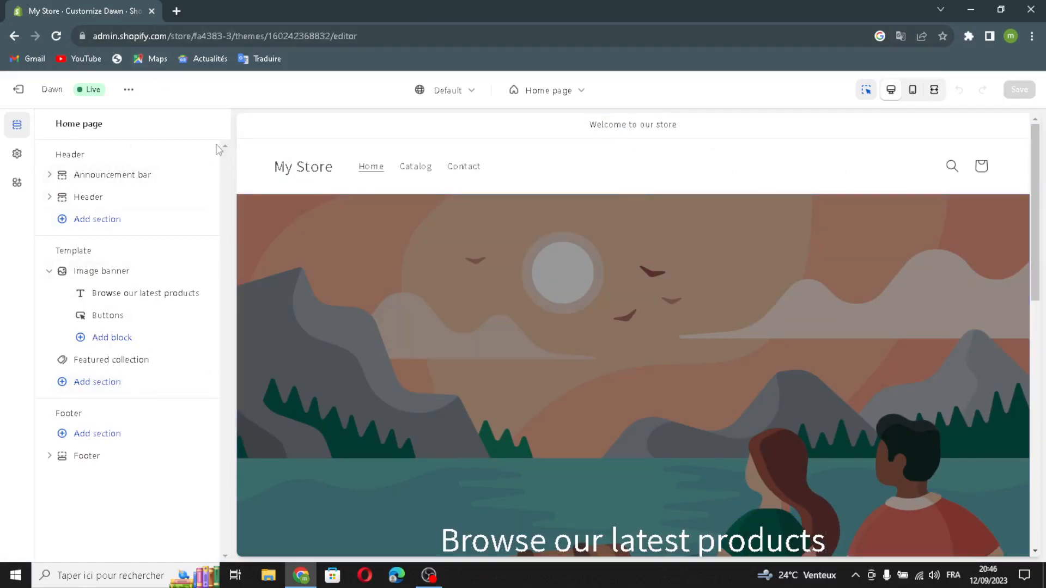
Step: In the announcement bar, show social media icons on desktop, auto-rotate announcements and enable the country/region selector
left_click(90, 177)
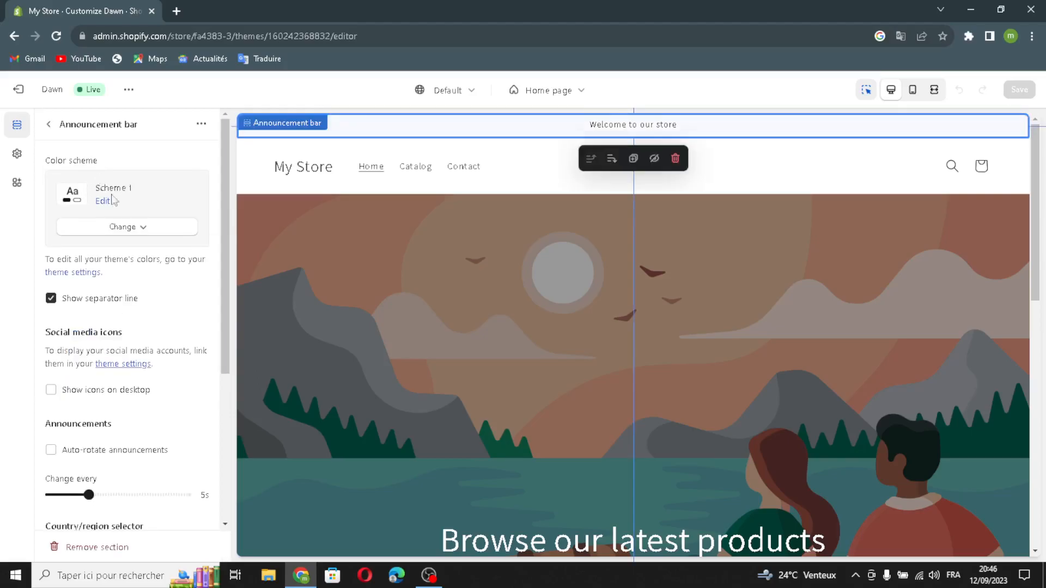
left_click(129, 226)
left_click(128, 227)
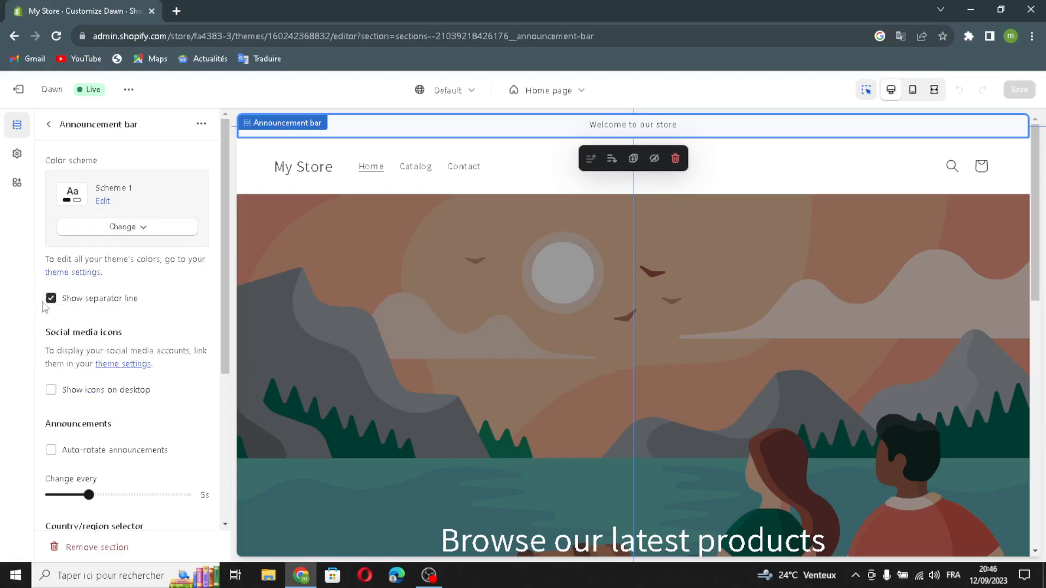
left_click(50, 390)
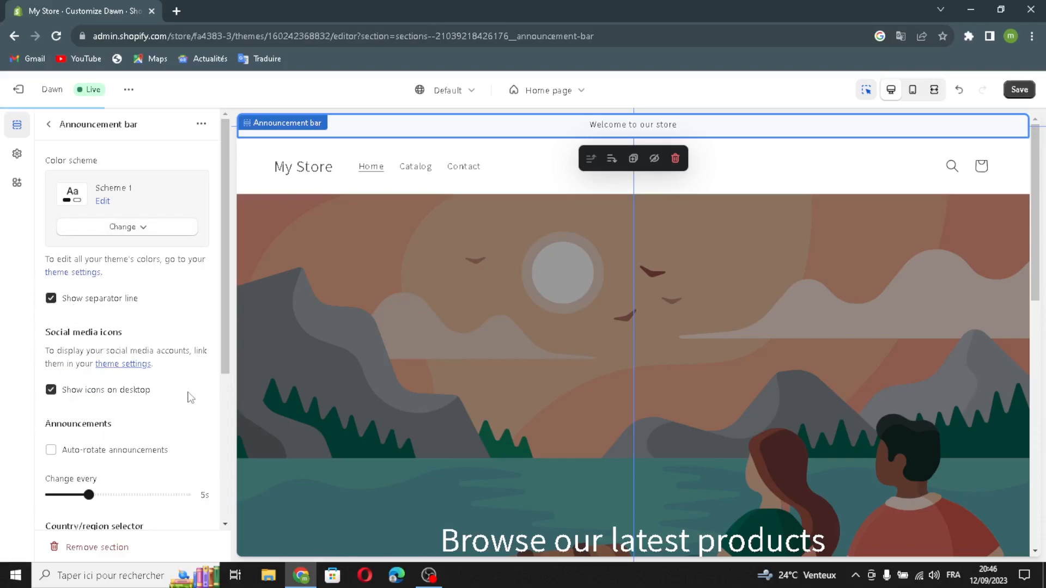
left_click(52, 449)
scroll(136, 458, "down", 2)
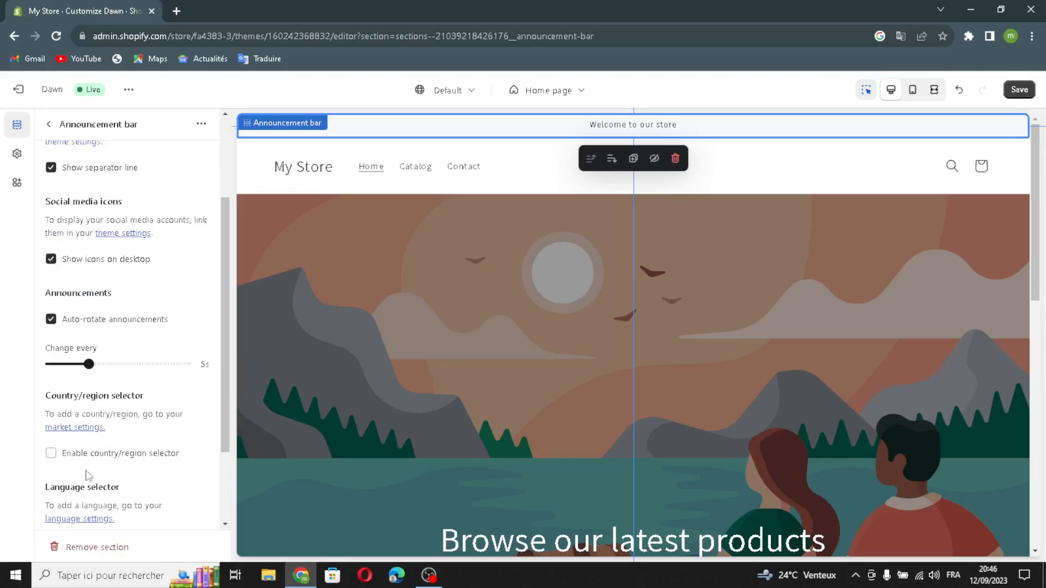
left_click(50, 453)
scroll(111, 482, "down", 2)
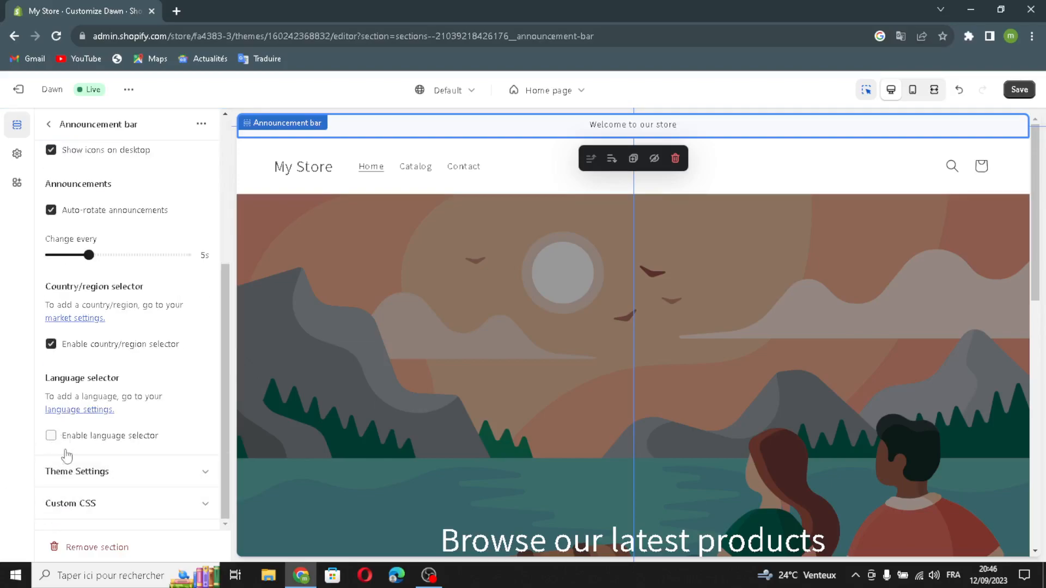
left_click(48, 126)
Step: Link the "Welcome to our store" announcement to All collections
left_click(83, 199)
mouse_move(152, 180)
left_mouse_down()
mouse_move(113, 197)
mouse_move(77, 181)
mouse_move(169, 169)
left_mouse_up()
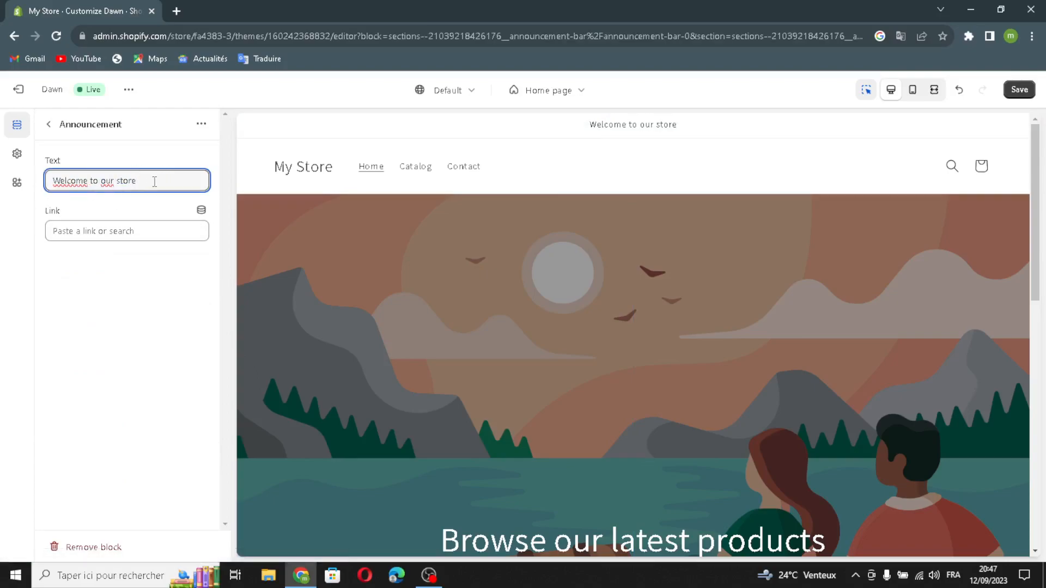
left_click(112, 231)
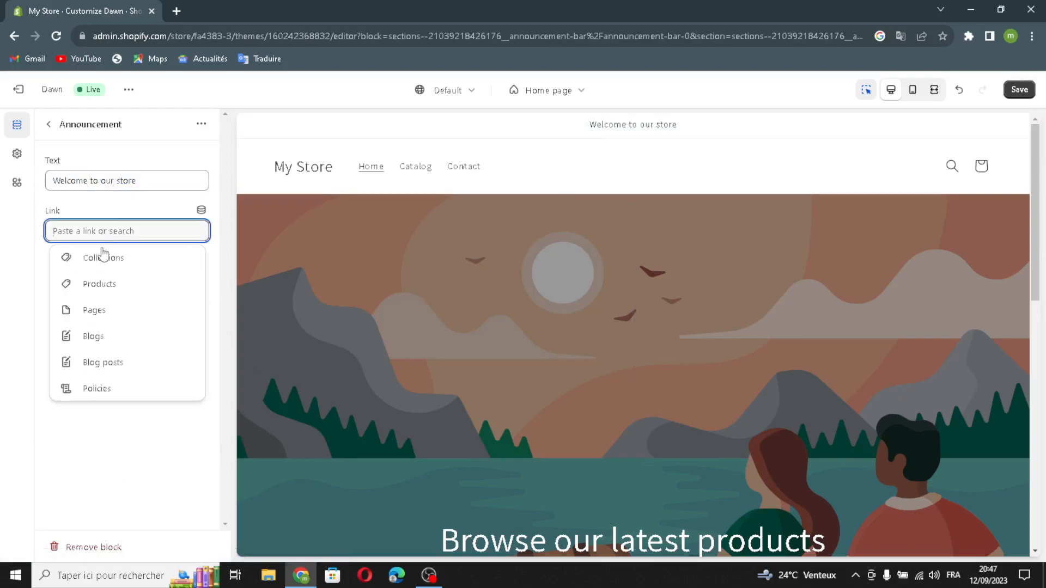
left_click(98, 258)
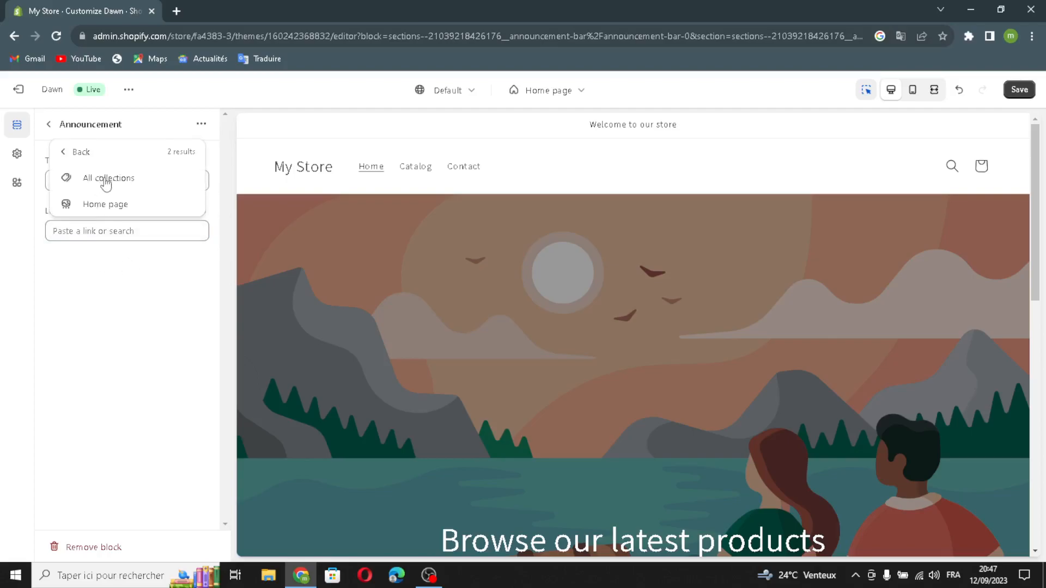
left_click(107, 184)
left_click(48, 124)
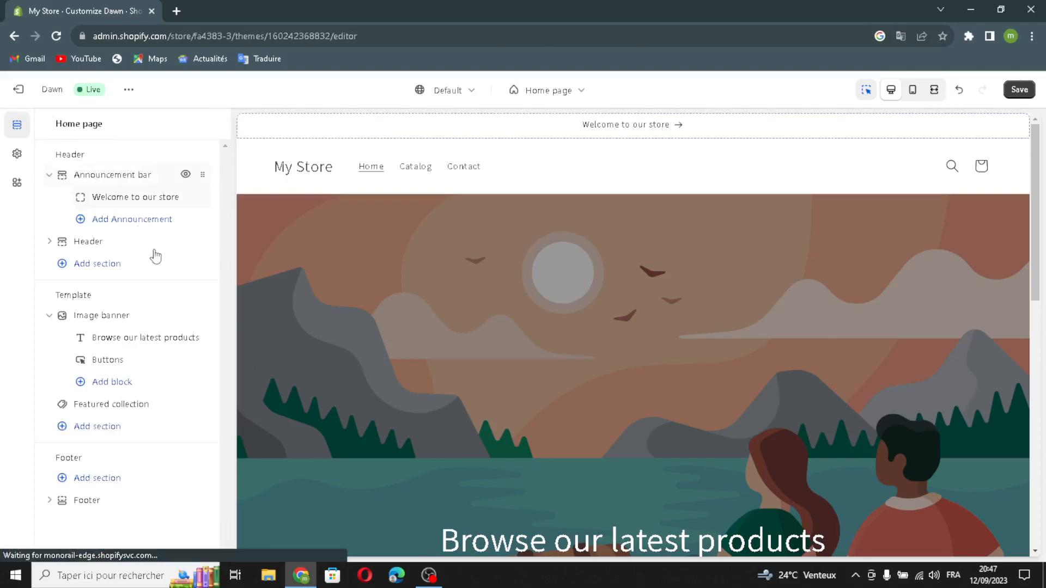
Step: Open the Header section and review its logo position, menu type, sticky header, color scheme, selector, mobile layout and padding settings
left_click(111, 252)
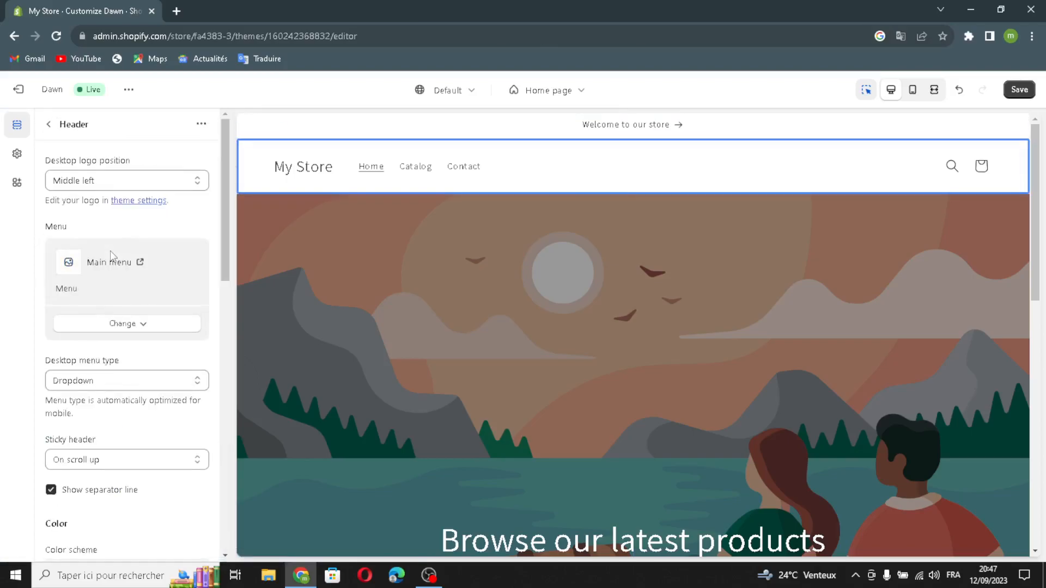
left_click(57, 184)
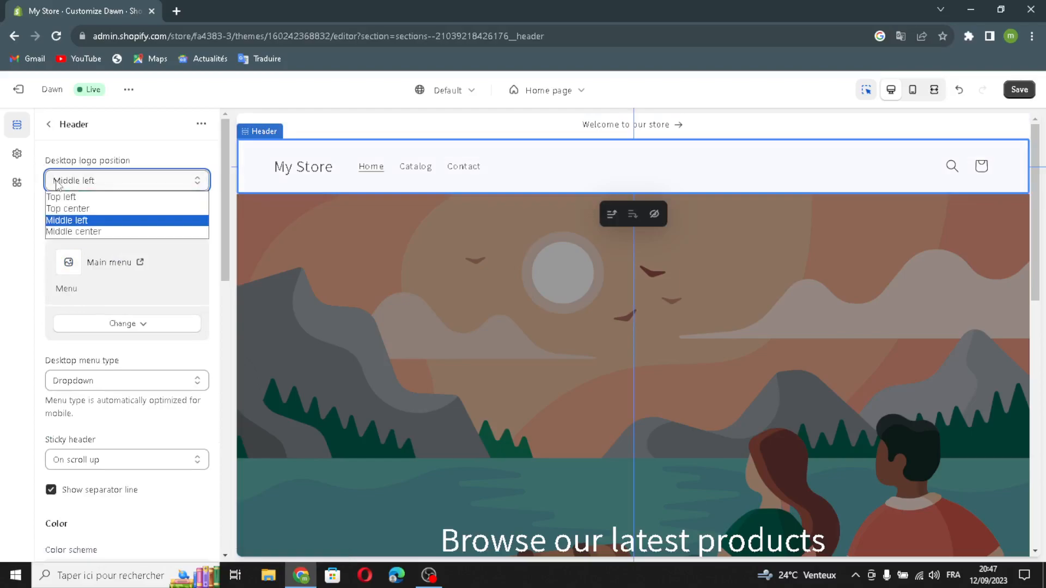
left_click(66, 184)
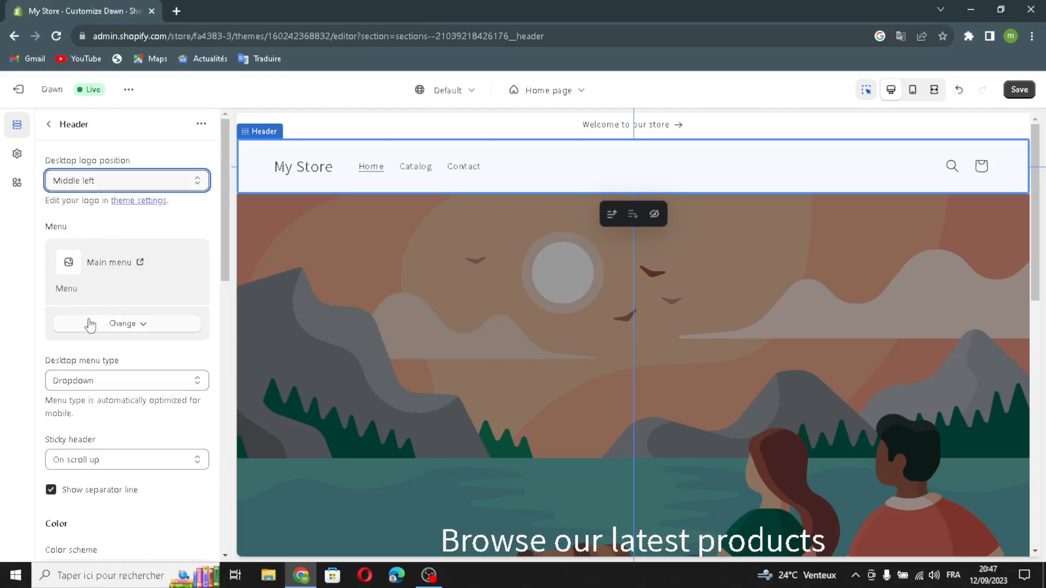
left_click(80, 383)
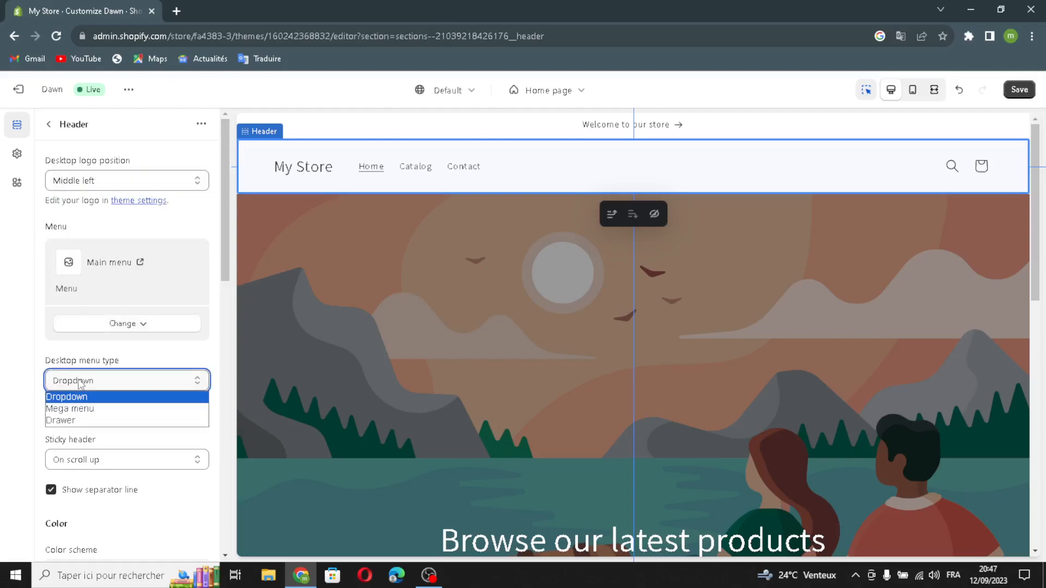
left_click(88, 387)
scroll(77, 441, "down", 2)
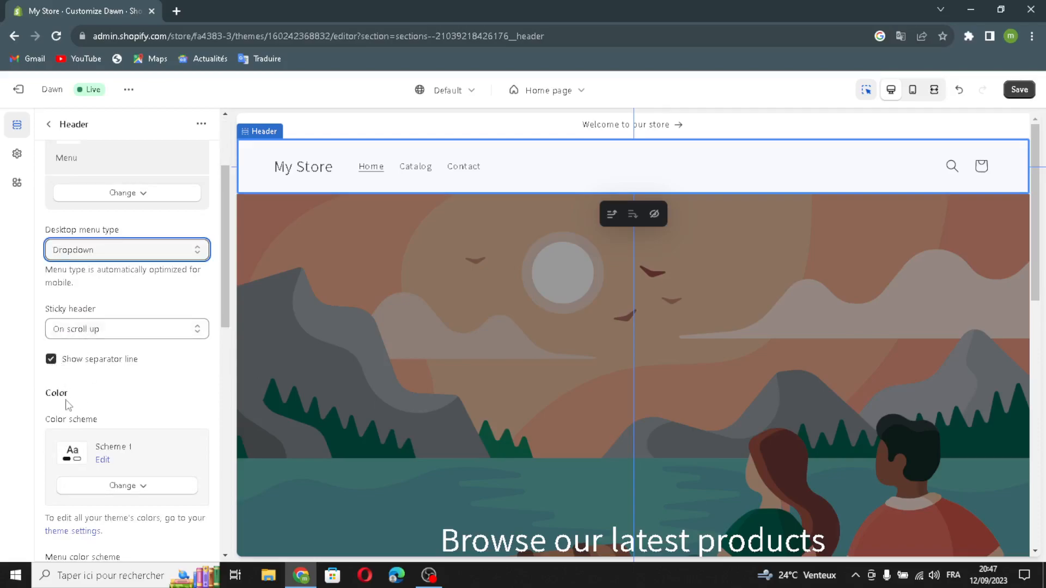
scroll(68, 405, "down", 1)
scroll(104, 406, "down", 5)
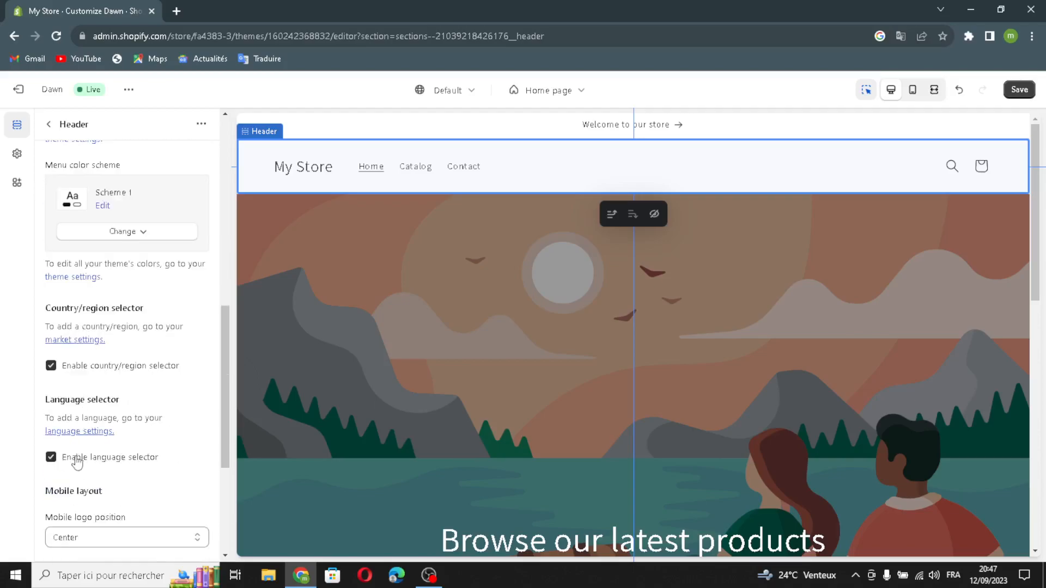
scroll(76, 468, "down", 2)
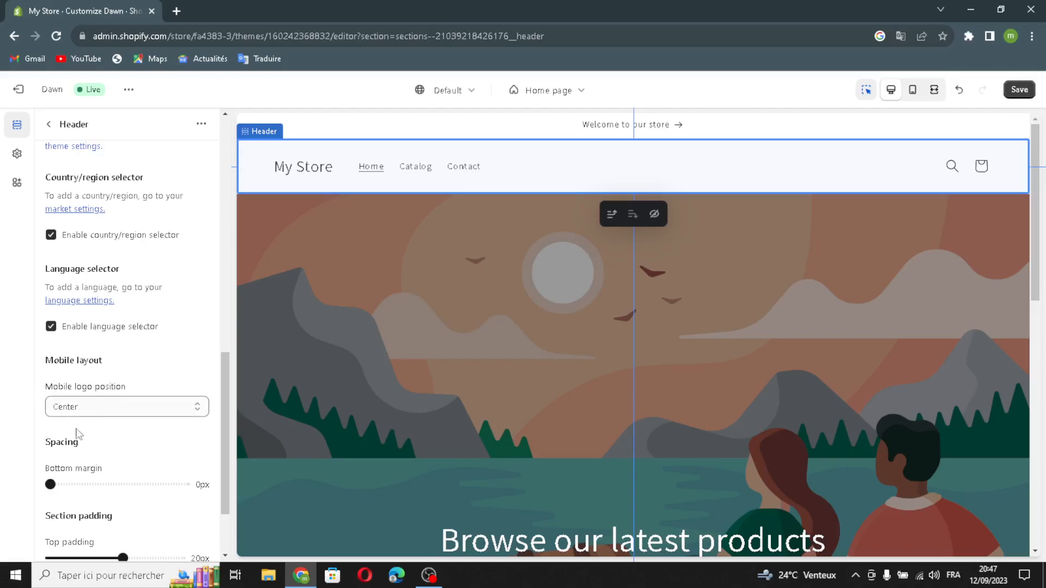
scroll(73, 472, "down", 1)
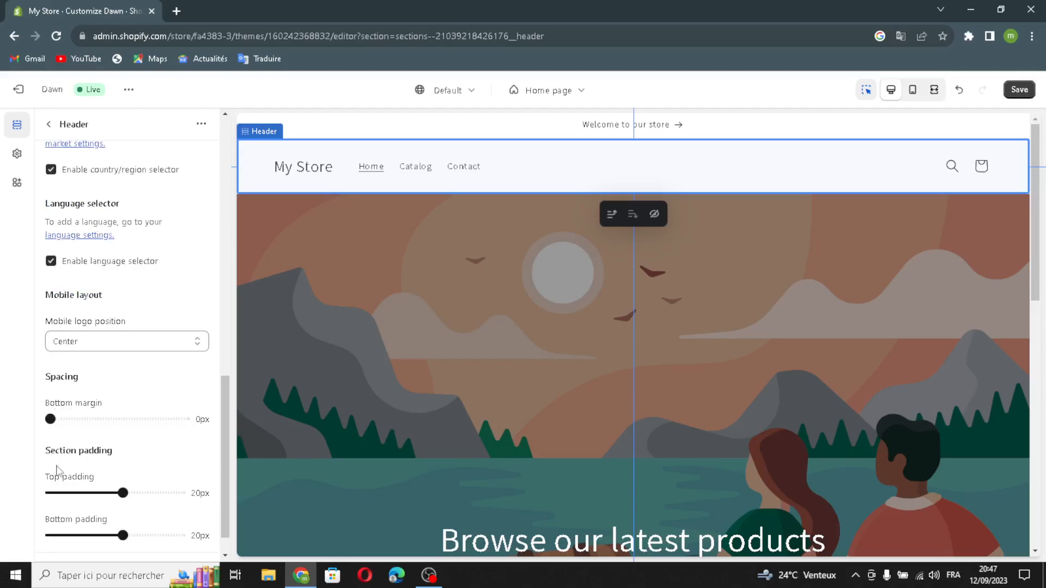
scroll(33, 509, "down", 1)
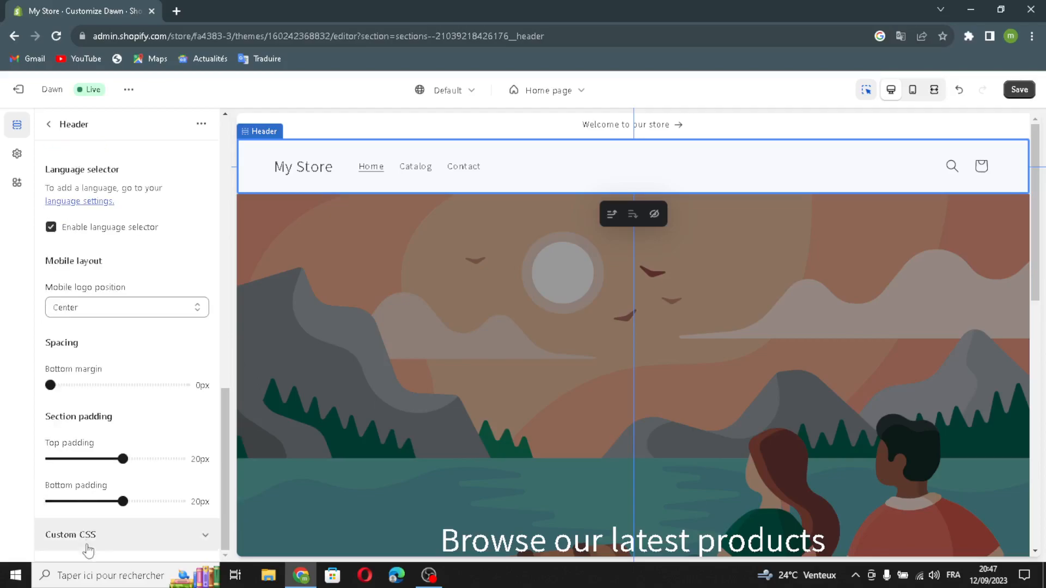
scroll(81, 507, "up", 8)
scroll(115, 512, "down", 7)
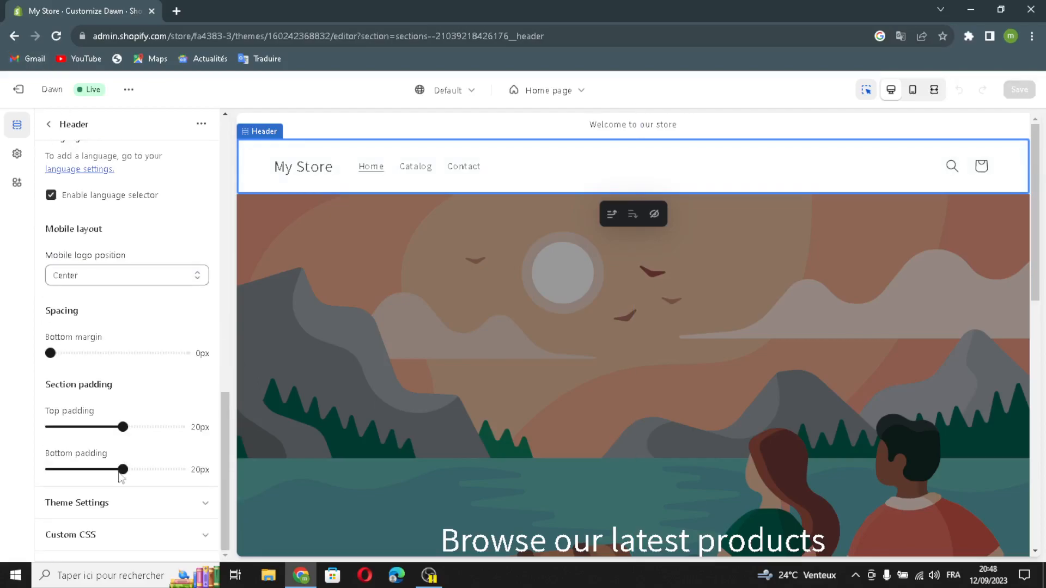
Step: Expand the Header's theme settings, go through the cart type and social media fields, and open the logo image picker
left_click(112, 509)
scroll(118, 512, "down", 2)
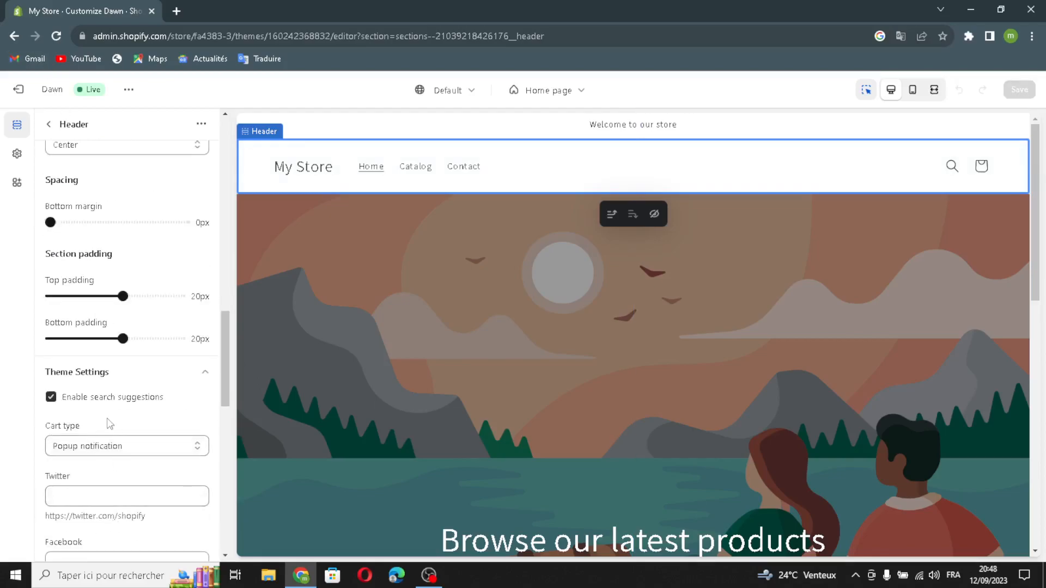
scroll(131, 414, "down", 1)
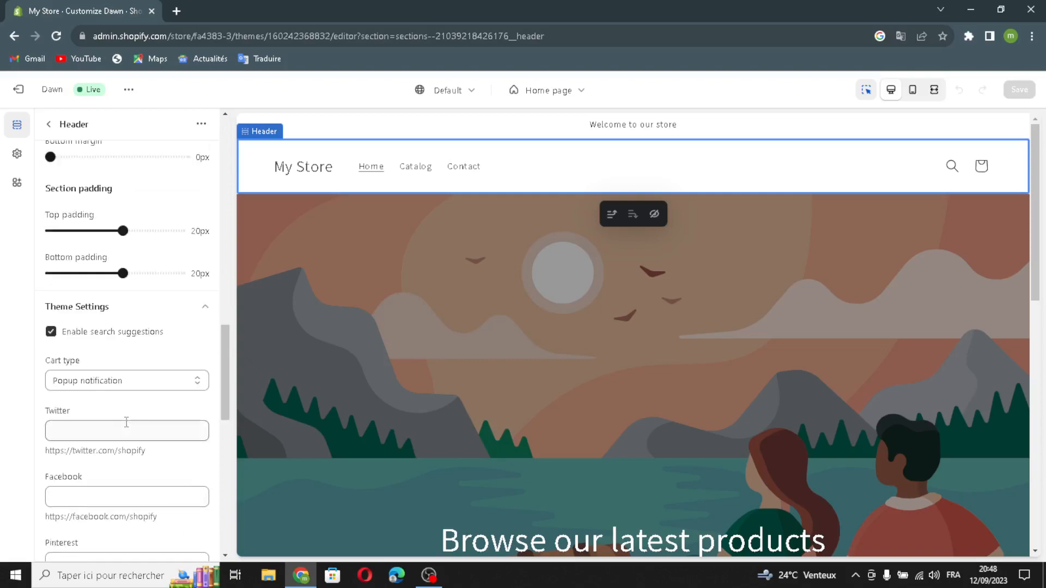
scroll(104, 392, "down", 2)
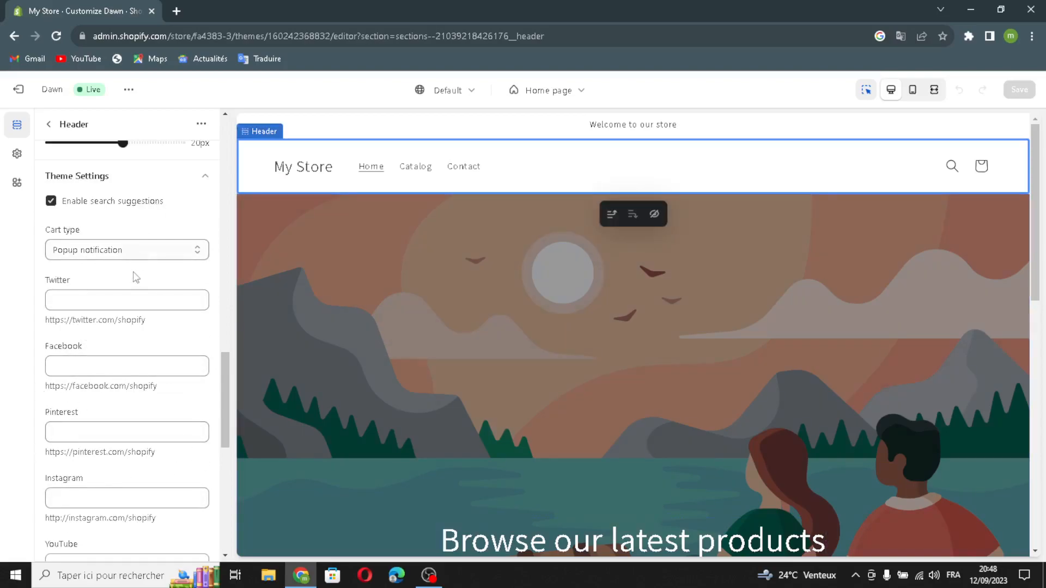
scroll(118, 409, "down", 5)
scroll(117, 411, "down", 3)
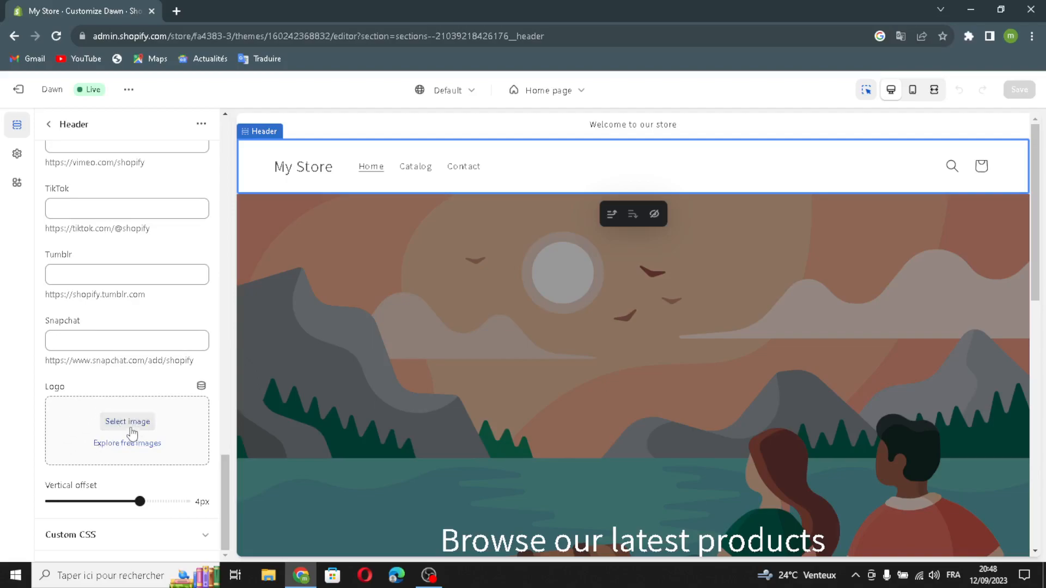
left_click(125, 422)
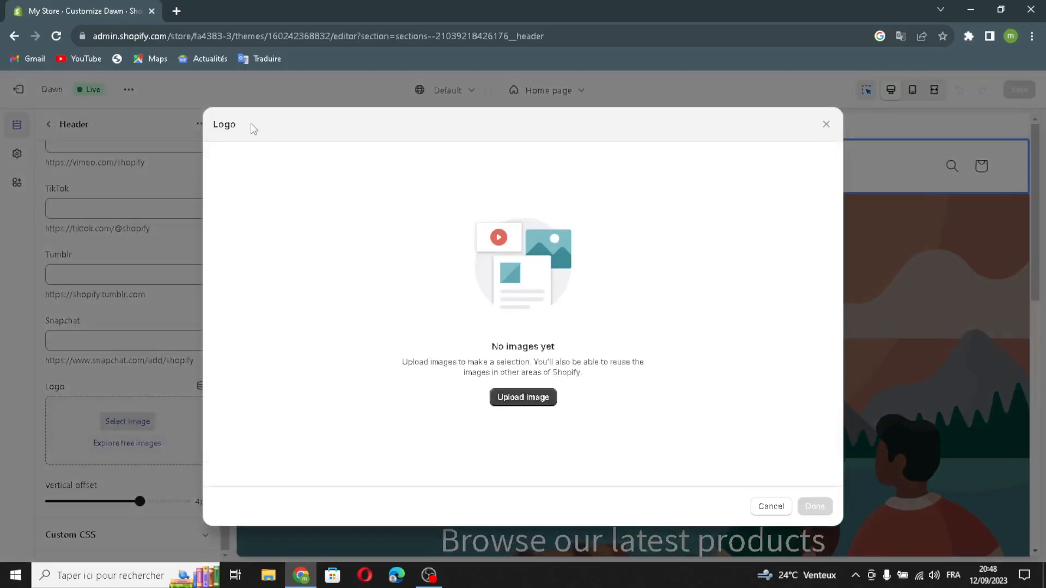
Step: Search Google for "adigital art brushes logo ideas" in a new browser tab
left_click(175, 10)
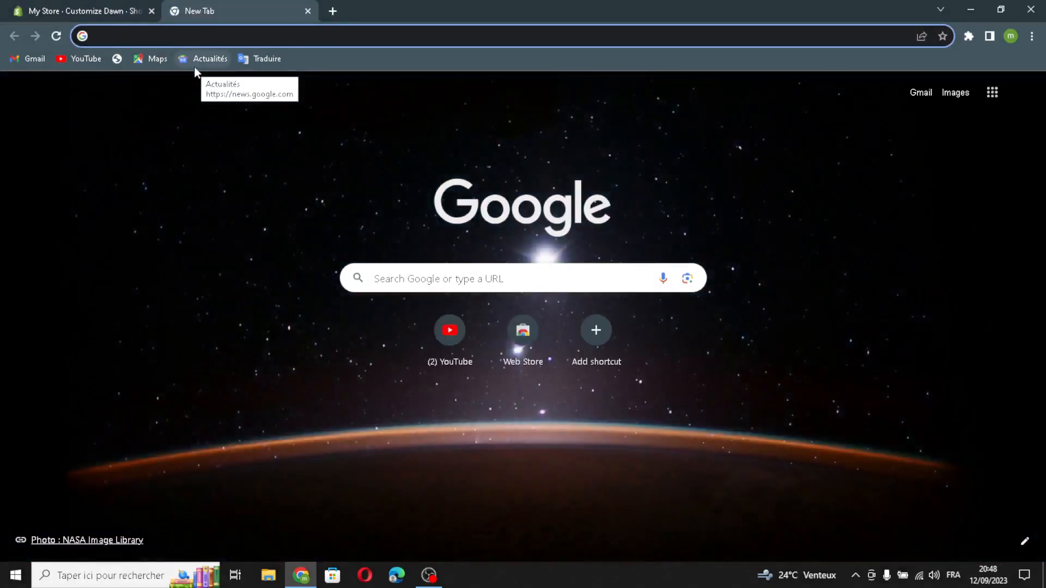
type("a")
key("BackSpace")
type("d")
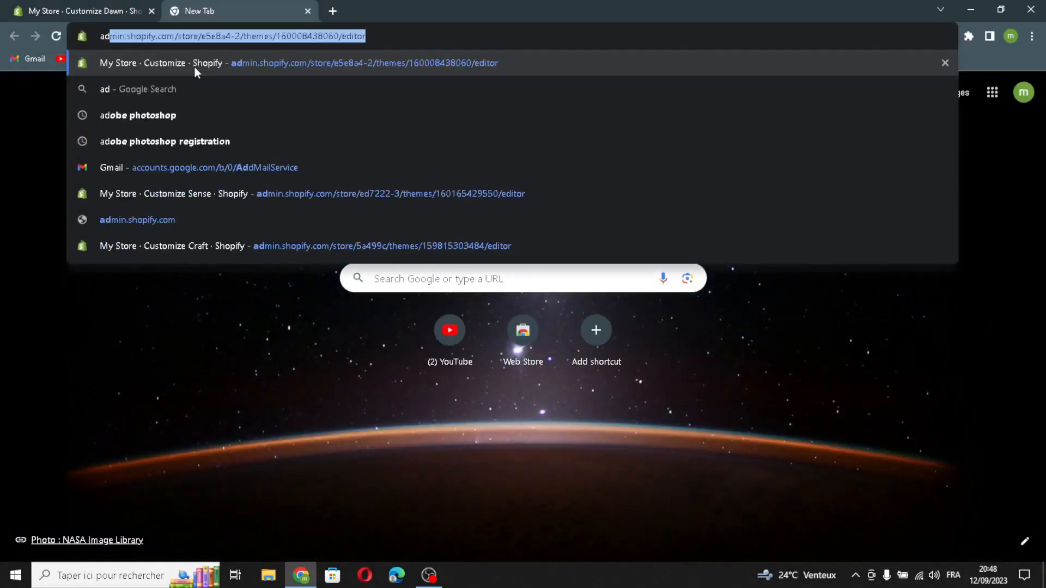
type("igital")
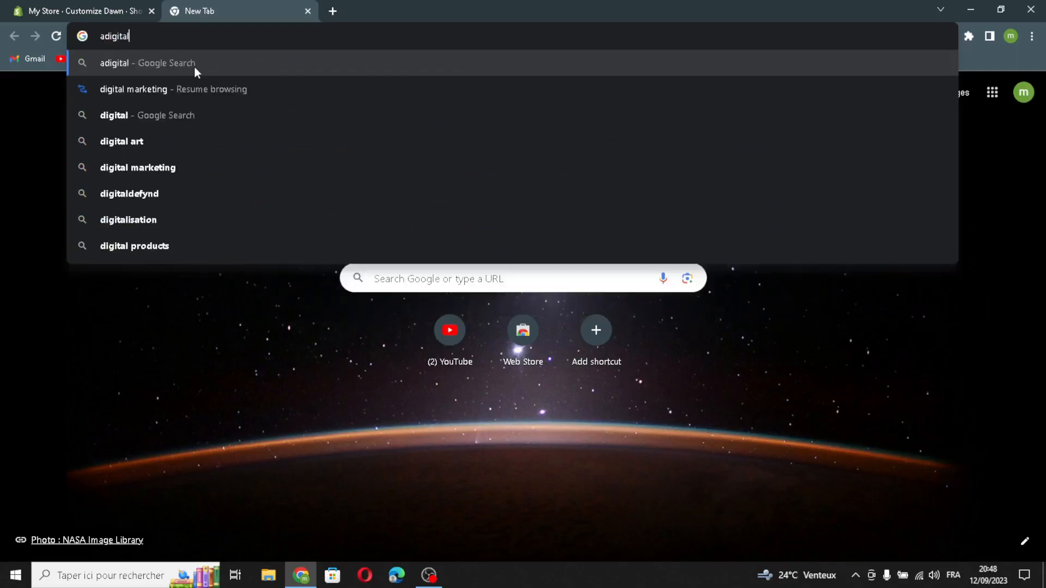
type(" art brushes")
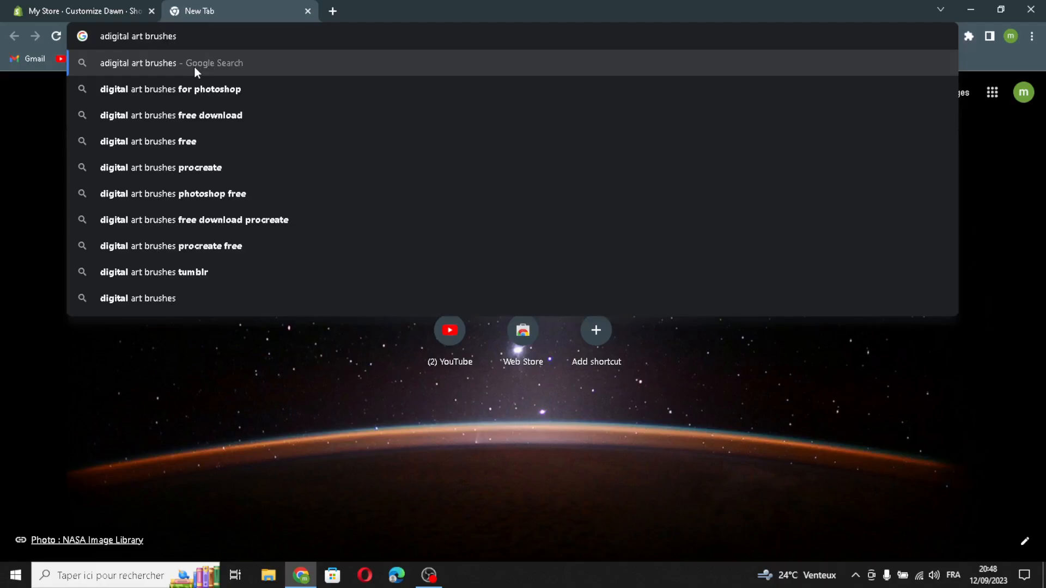
type(" logo ideas")
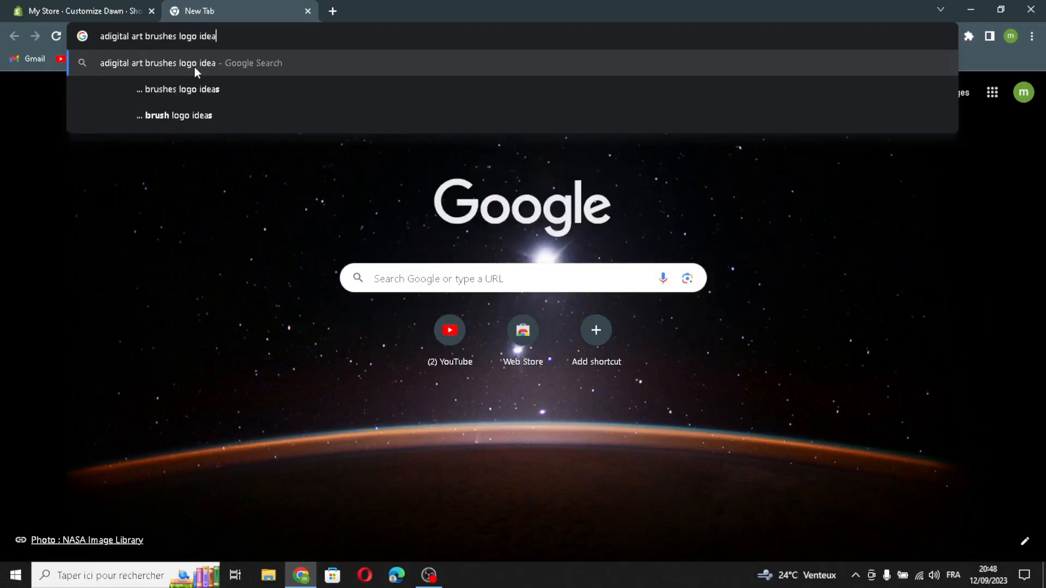
key("Return")
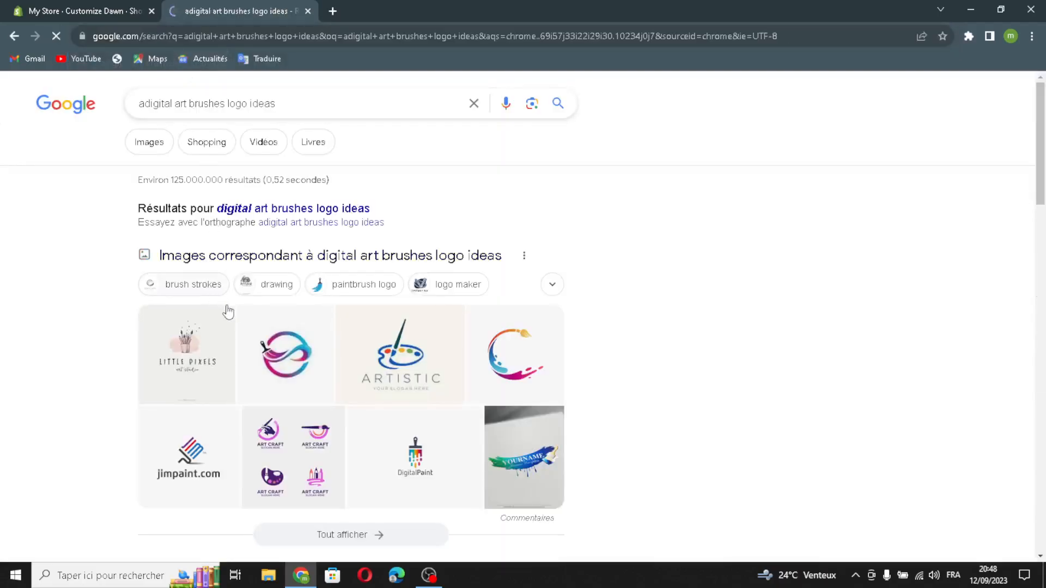
Step: Upload the pink-and-blue circular brush logo from the search results, apply it as the header logo and return to the section list
left_click_drag(285, 355, 374, 250)
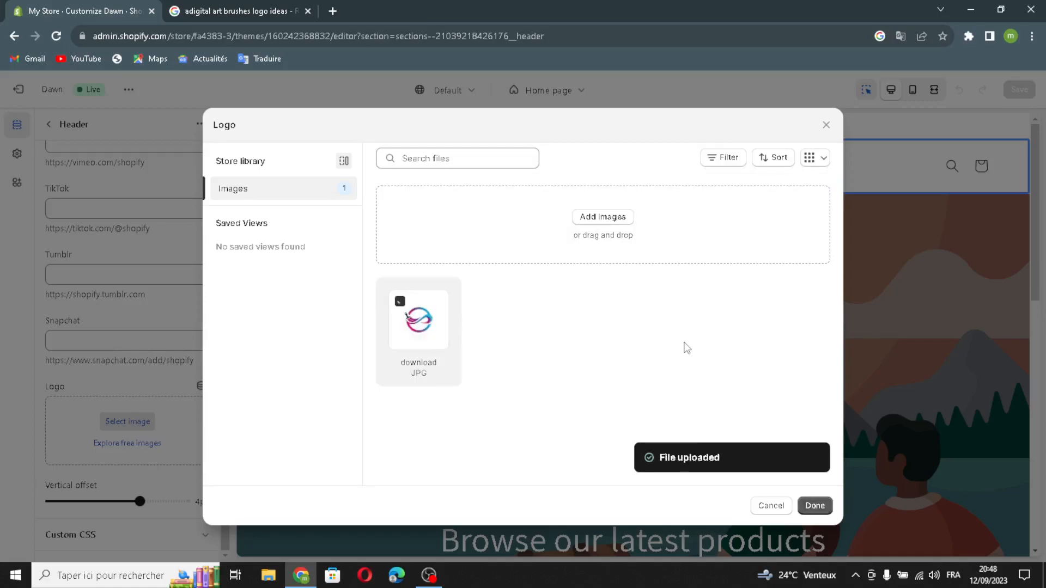
left_click(814, 505)
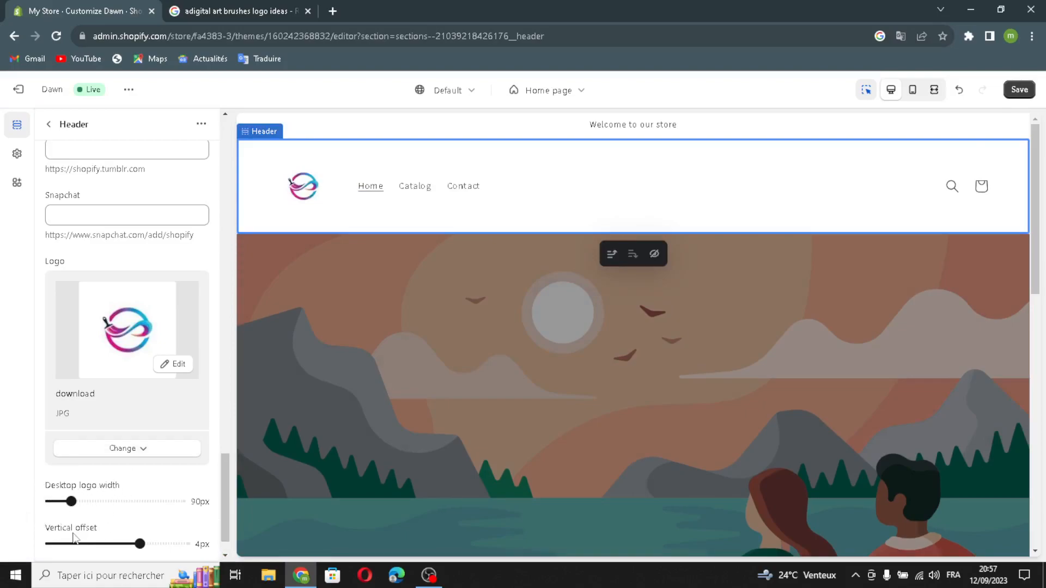
left_click(55, 129)
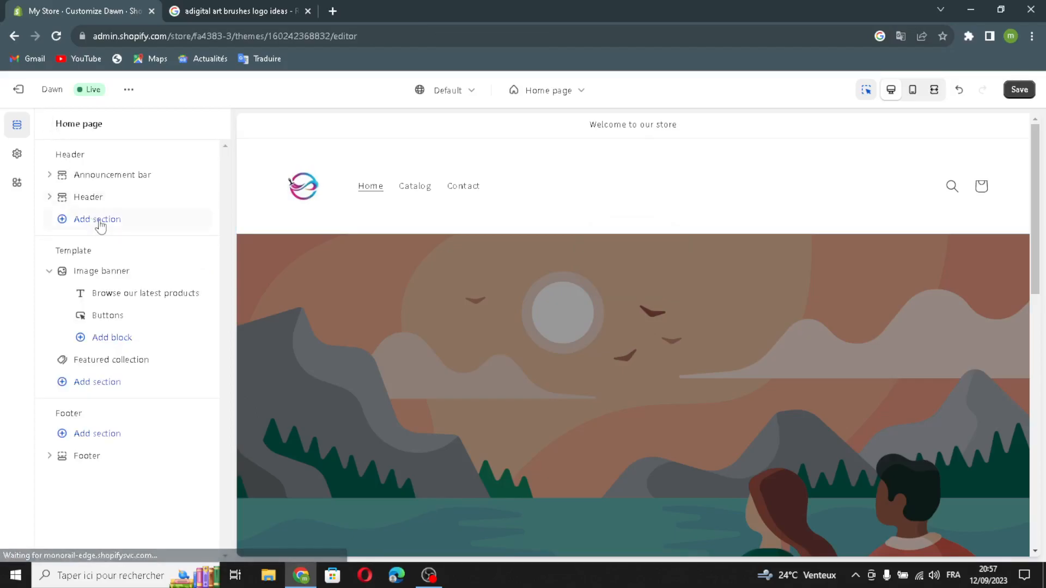
Step: Open the Image banner's first image picker and search Google Images for "digital art brushes" in the other browser tab
left_click(91, 277)
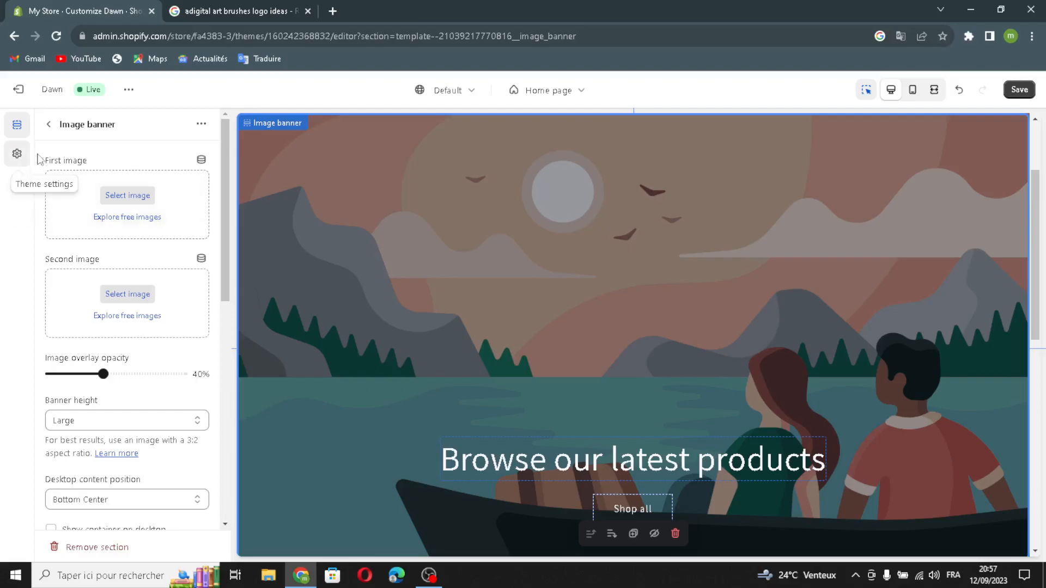
left_click(119, 196)
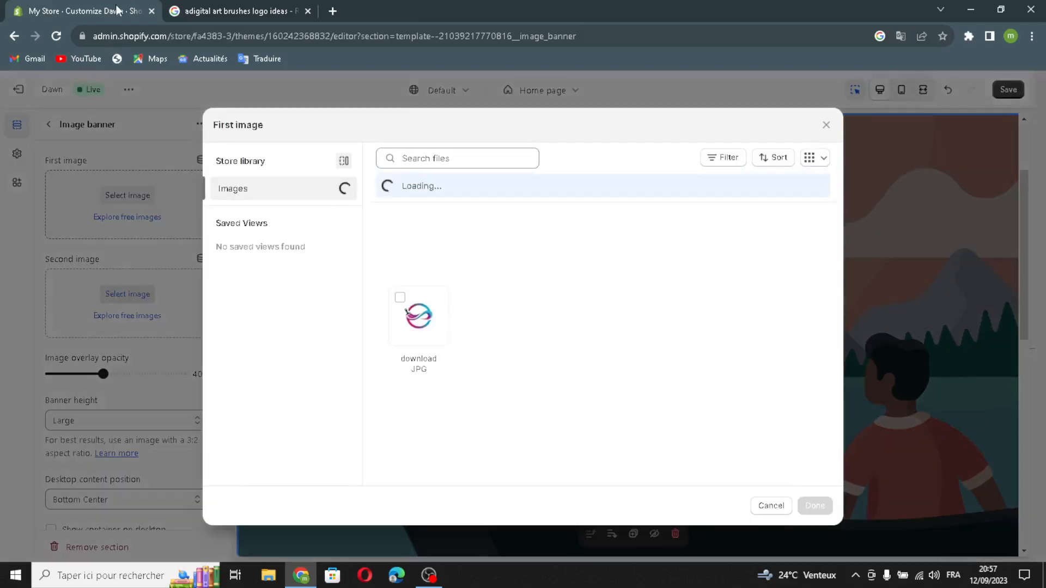
left_click(236, 11)
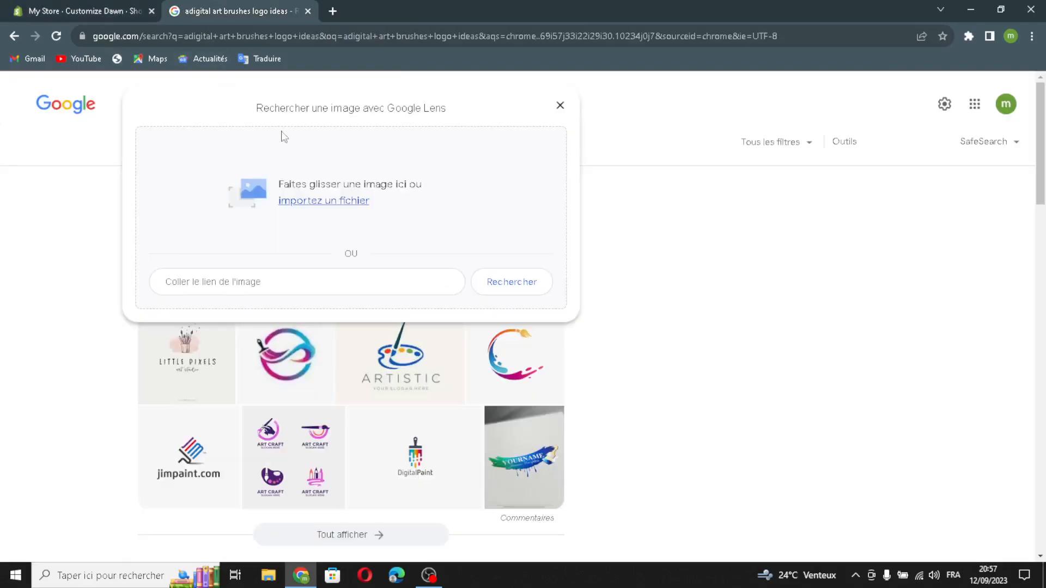
left_click(555, 108)
left_click_drag(275, 103, 220, 103)
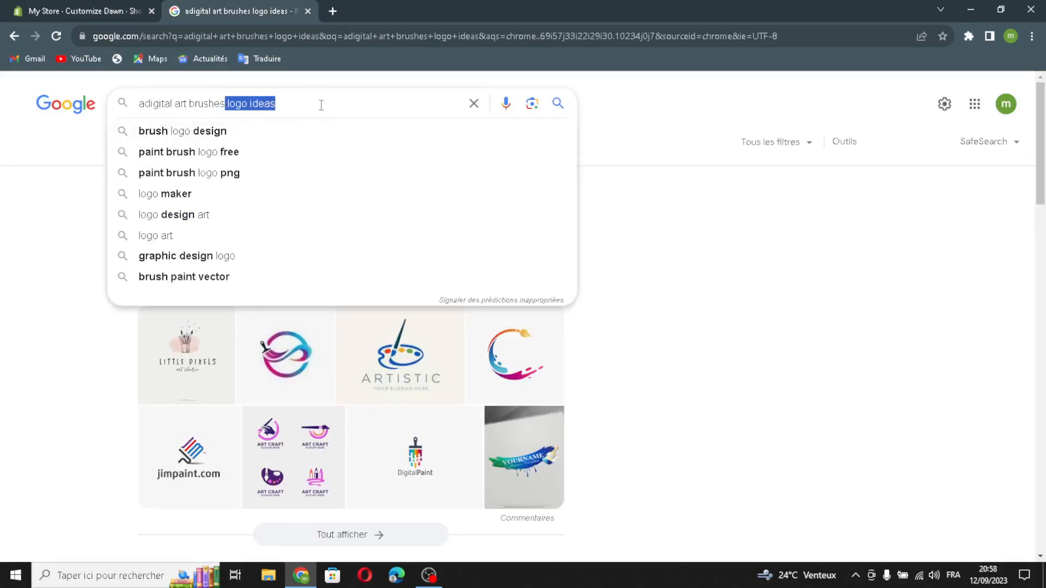
key("BackSpace")
key("Return")
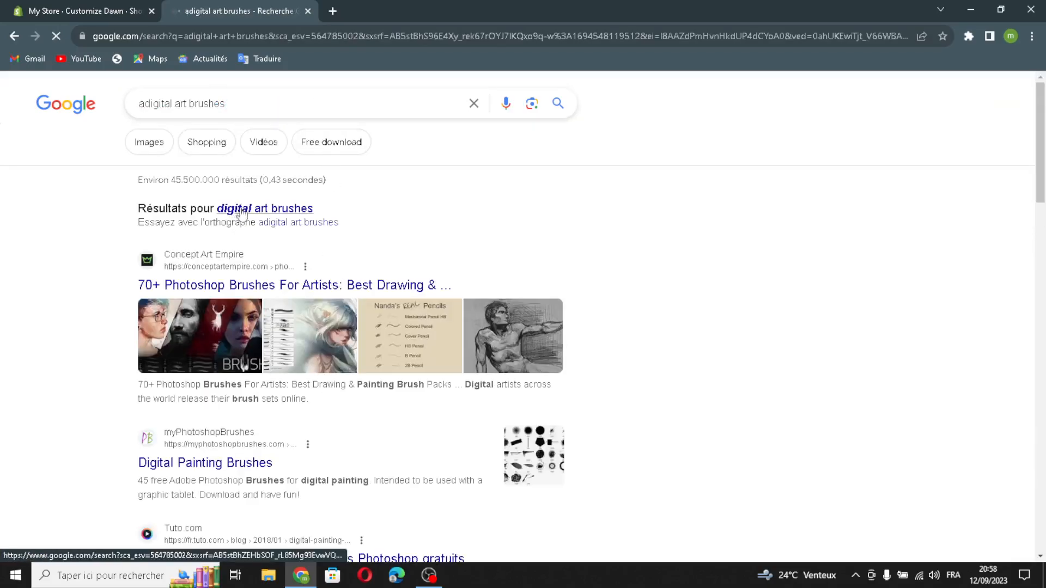
left_click(239, 212)
left_click(148, 141)
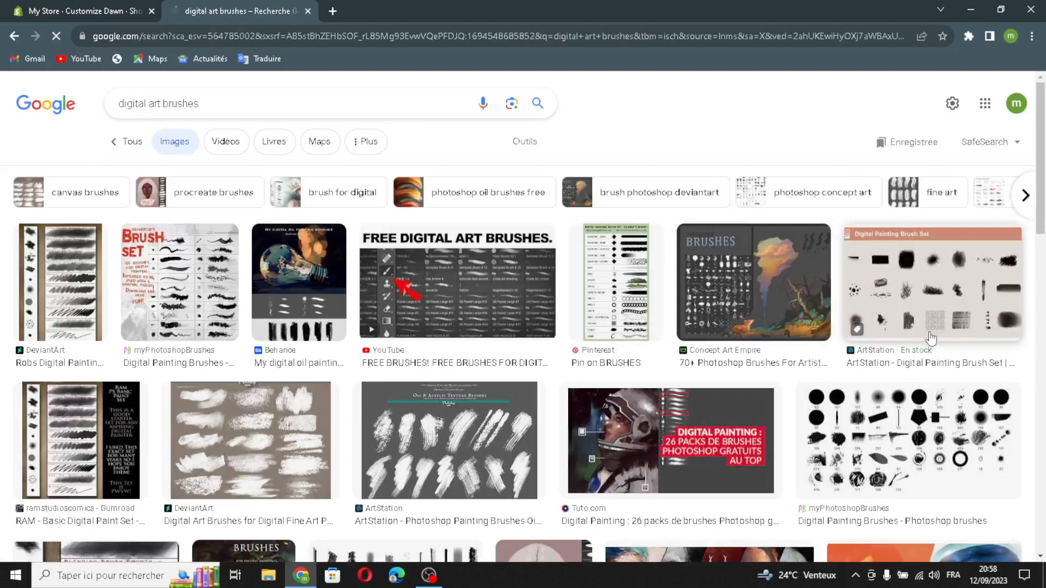
Step: Set the wide "BRUSHES" portrait collage from the image results as the Image banner's first image
scroll(703, 371, "down", 5)
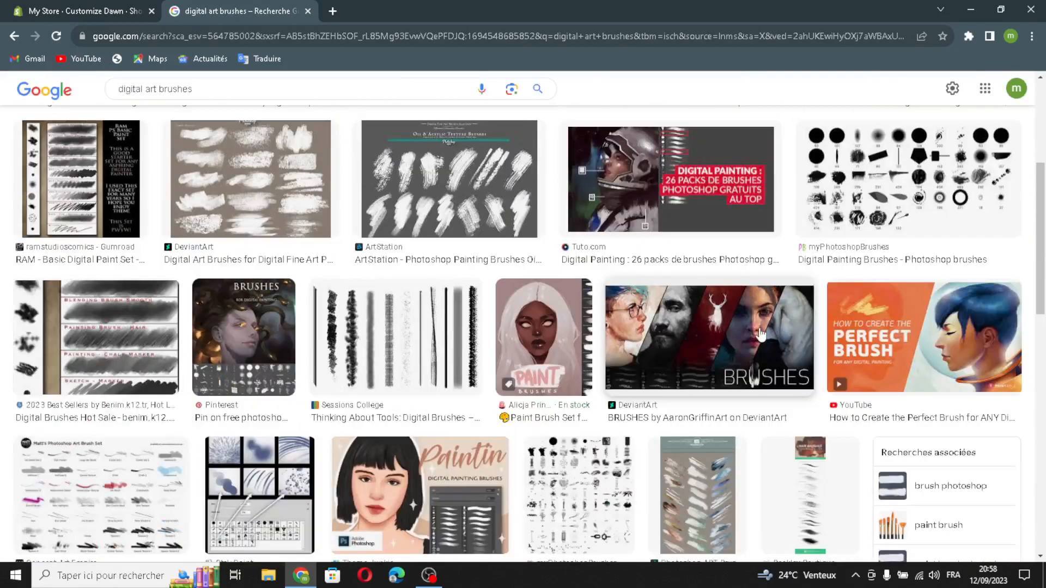
mouse_move(761, 334)
left_mouse_down()
mouse_move(248, 182)
mouse_move(123, 5)
mouse_move(512, 296)
left_mouse_up()
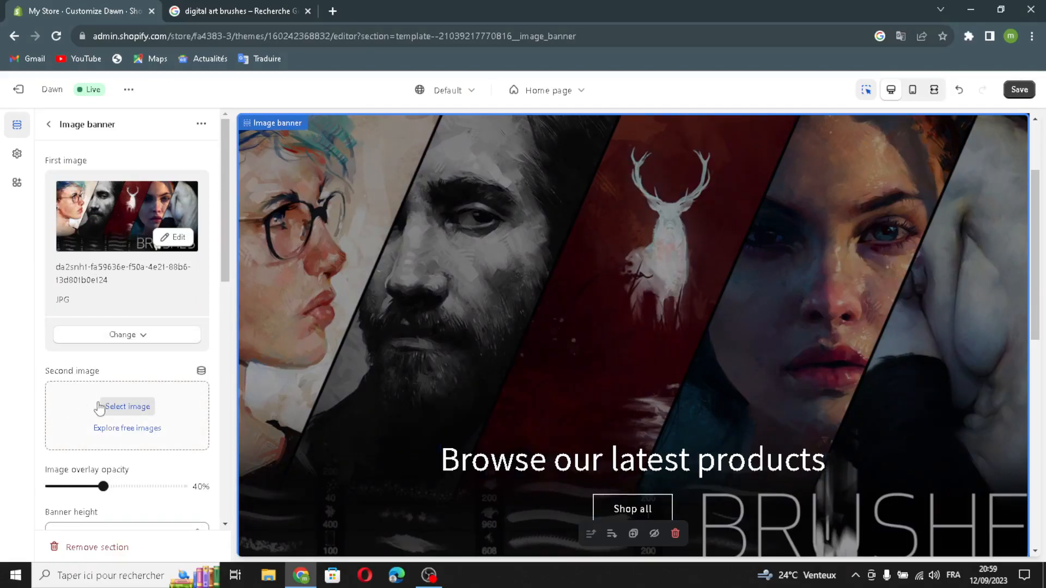
Step: Show the Image banner's content container on desktop, keeping the banner height at Large and the desktop content alignment at Center
scroll(87, 405, "down", 2)
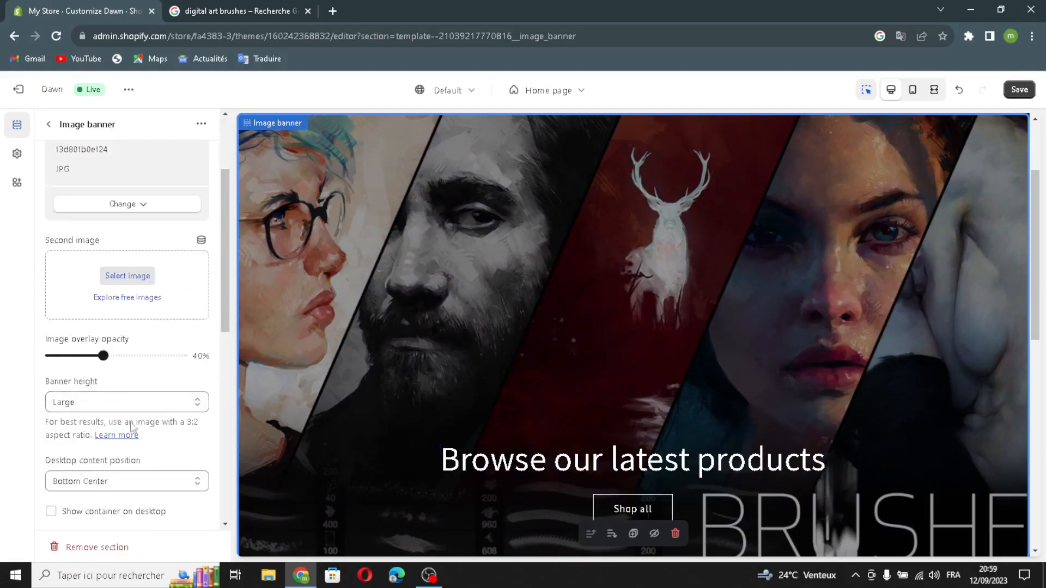
left_click(84, 404)
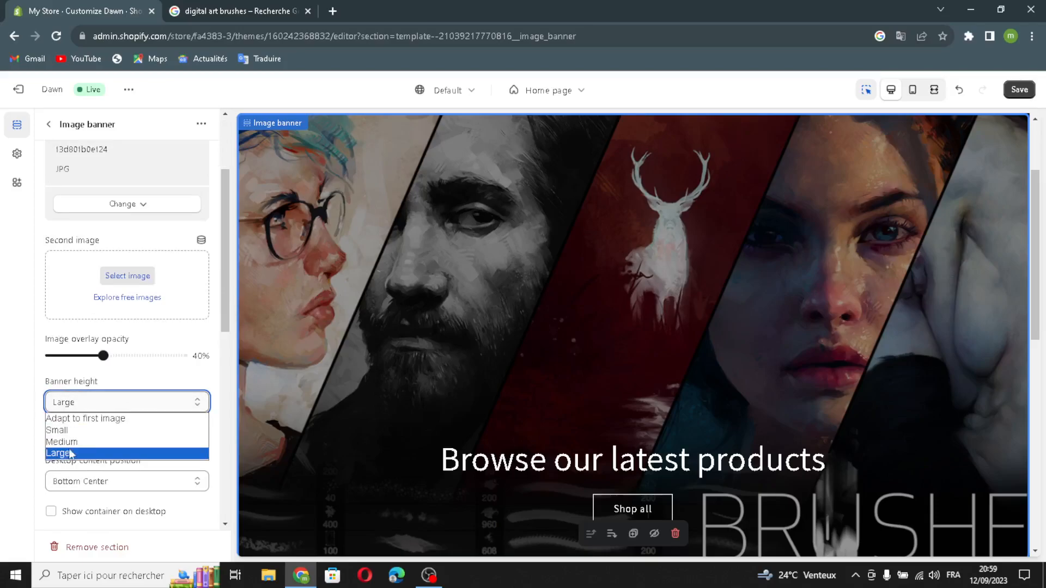
left_click(101, 399)
scroll(82, 460, "down", 2)
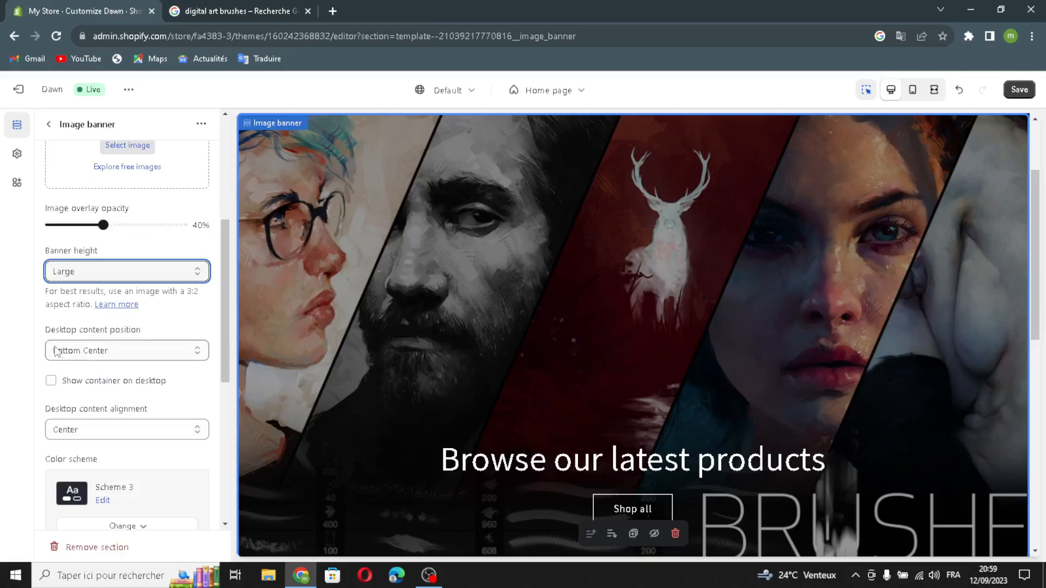
left_click(52, 384)
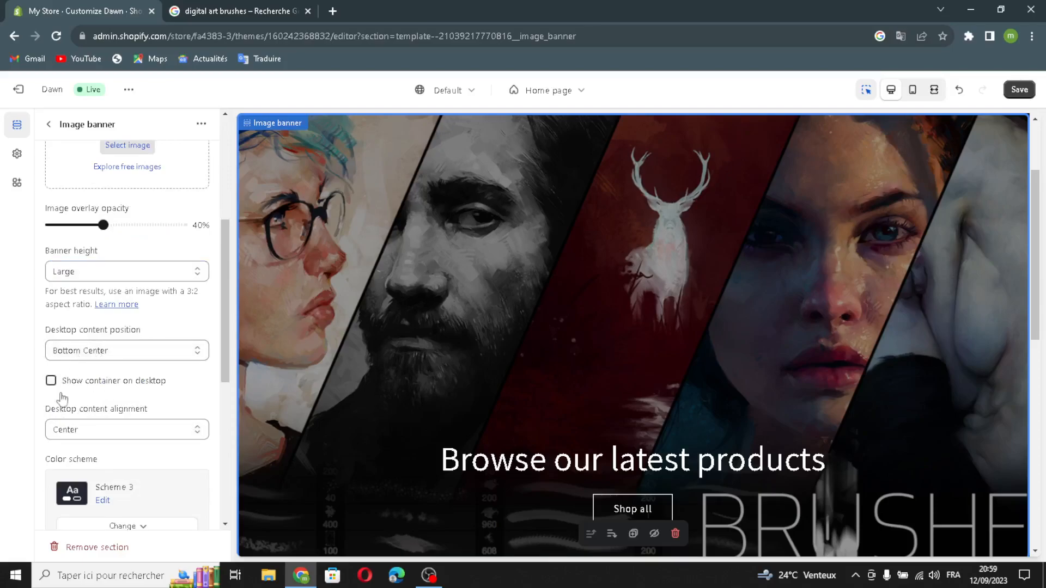
left_click(64, 430)
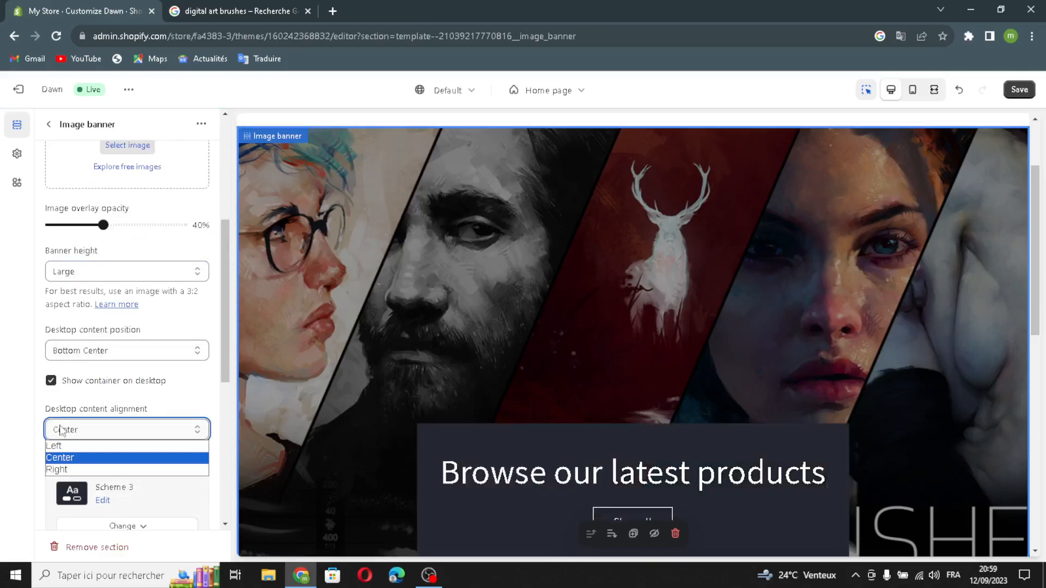
left_click(56, 429)
Step: Set the Image banner's image behavior animation to Ambient movement
scroll(68, 436, "down", 5)
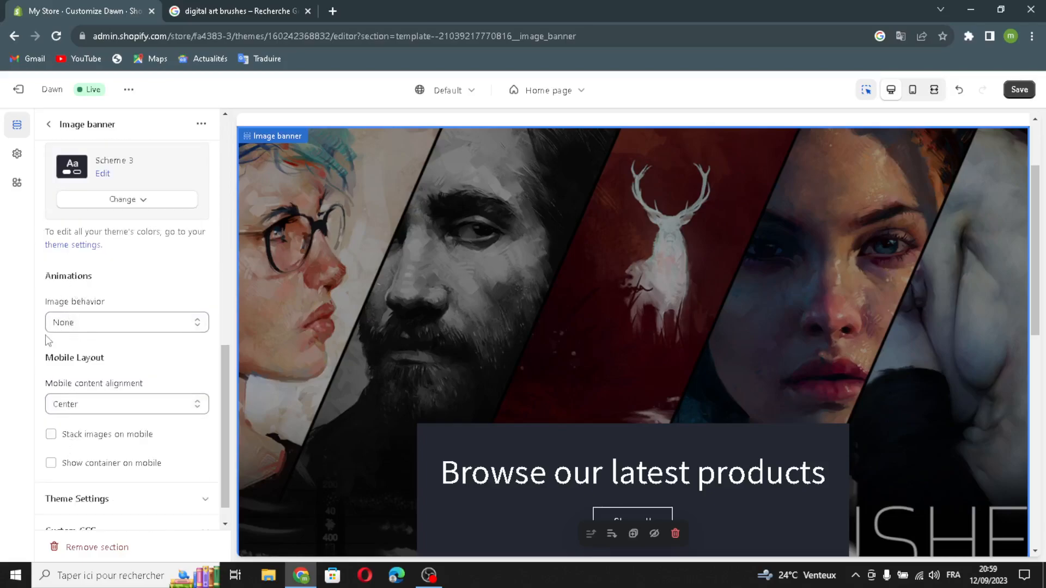
left_click(73, 321)
left_click(71, 324)
left_click(72, 324)
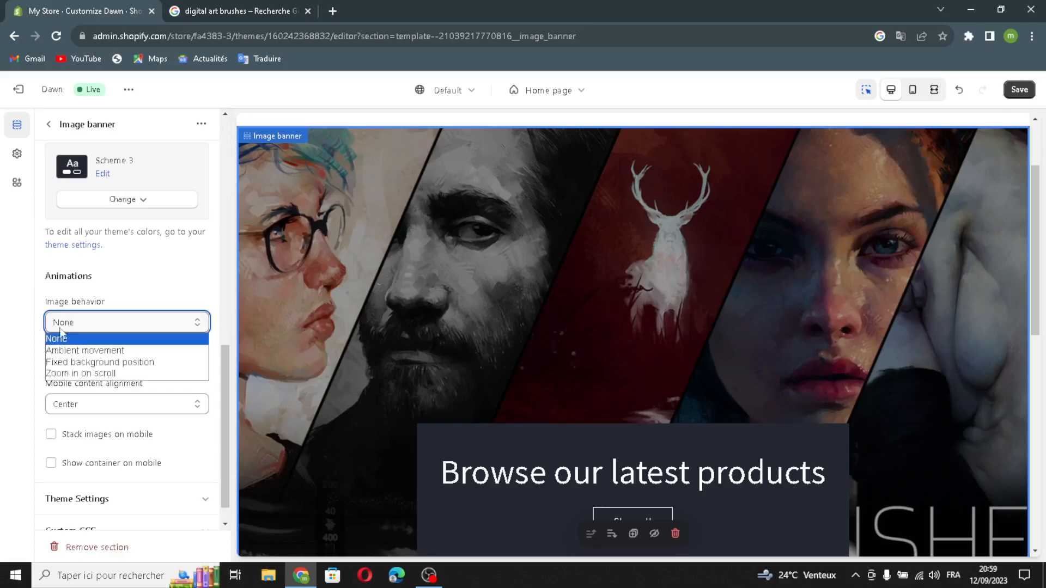
left_click(59, 350)
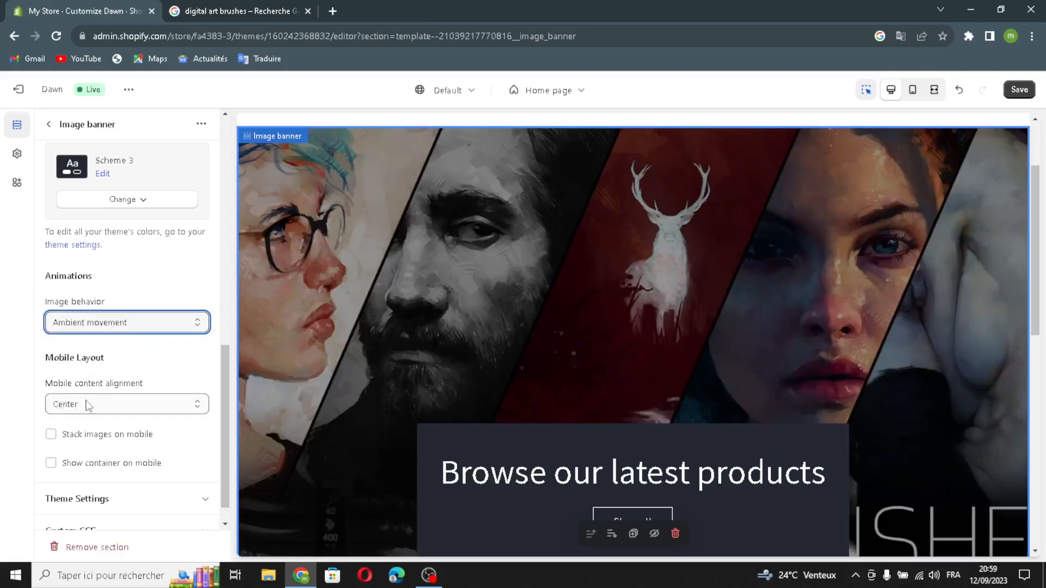
Step: Enable stacked images and the content container for the Image banner's mobile layout, and return to the section list
scroll(94, 439, "down", 1)
left_click(51, 408)
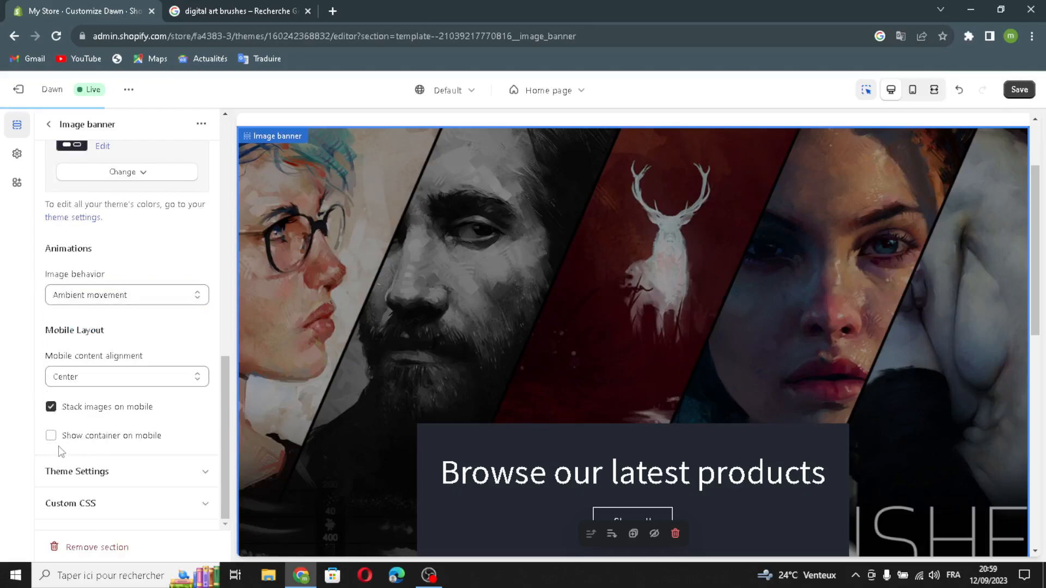
left_click(52, 436)
left_click(48, 126)
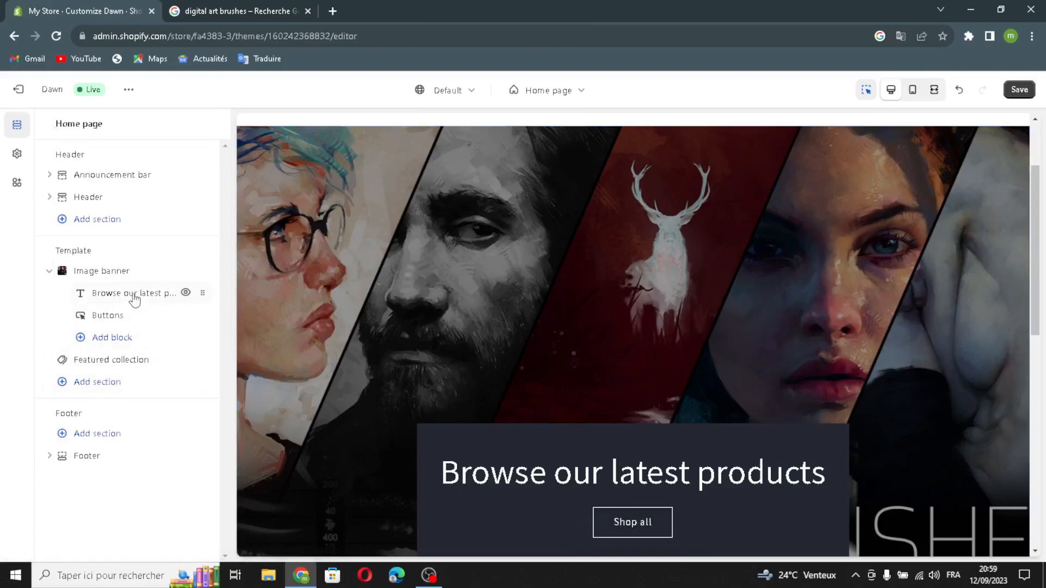
Step: Generate a banner heading from "digital art brushes and tools" and apply the suggestion "Enhance Your Digital Art with High-Quality Brushes and Tools."
left_click(131, 293)
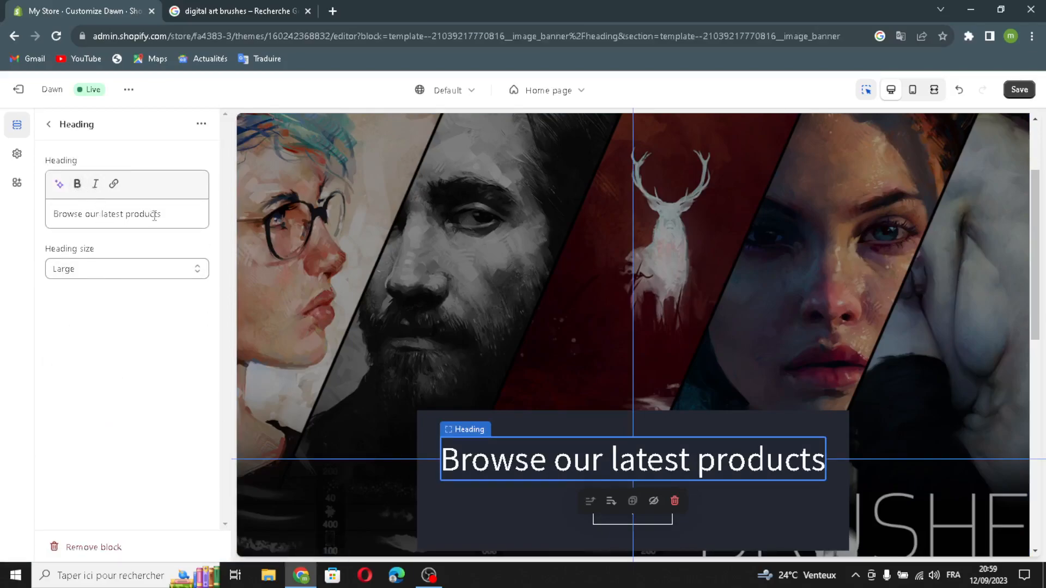
left_click(58, 184)
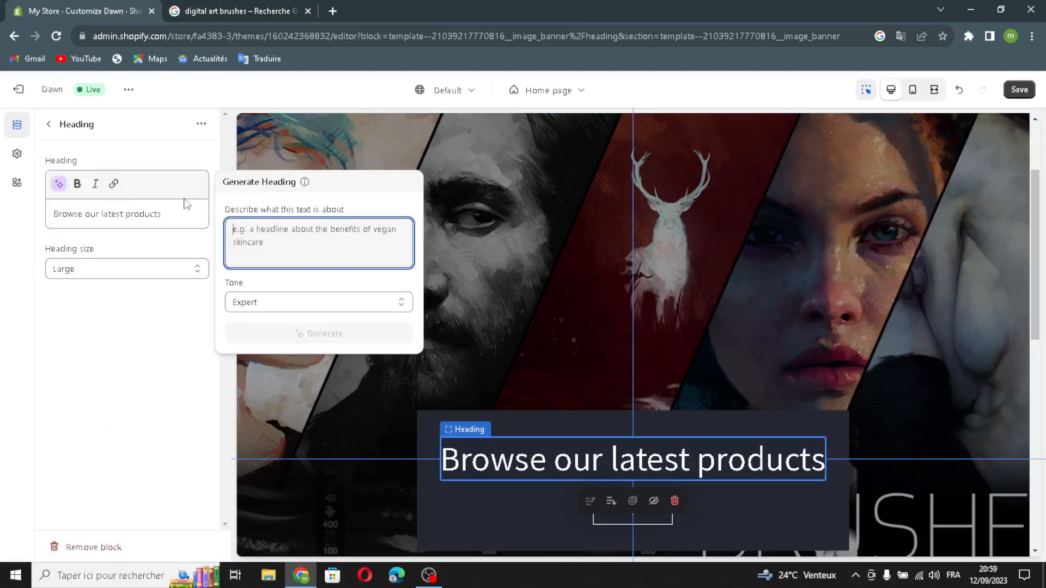
type("di")
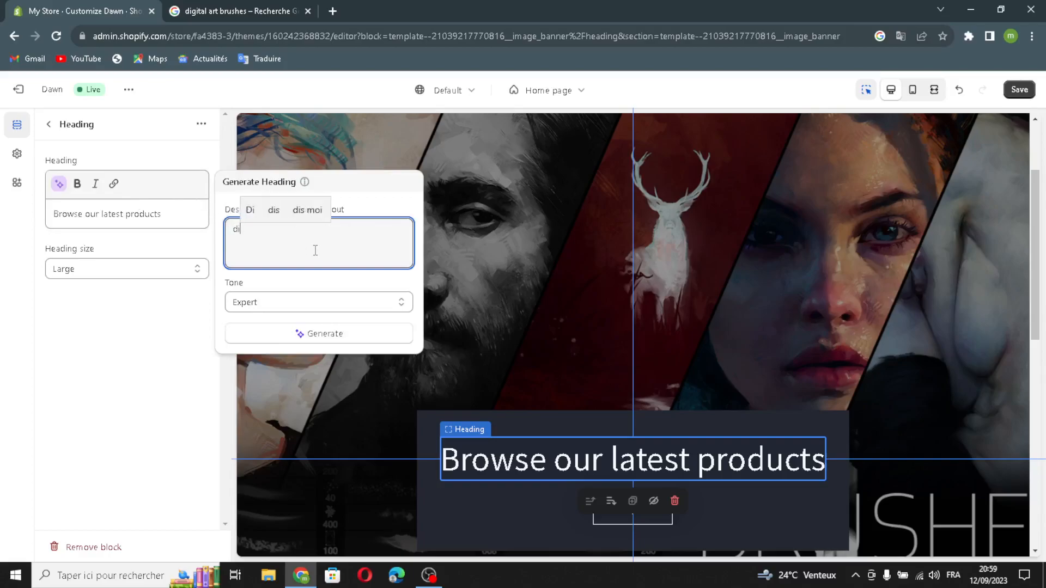
type("gital art ")
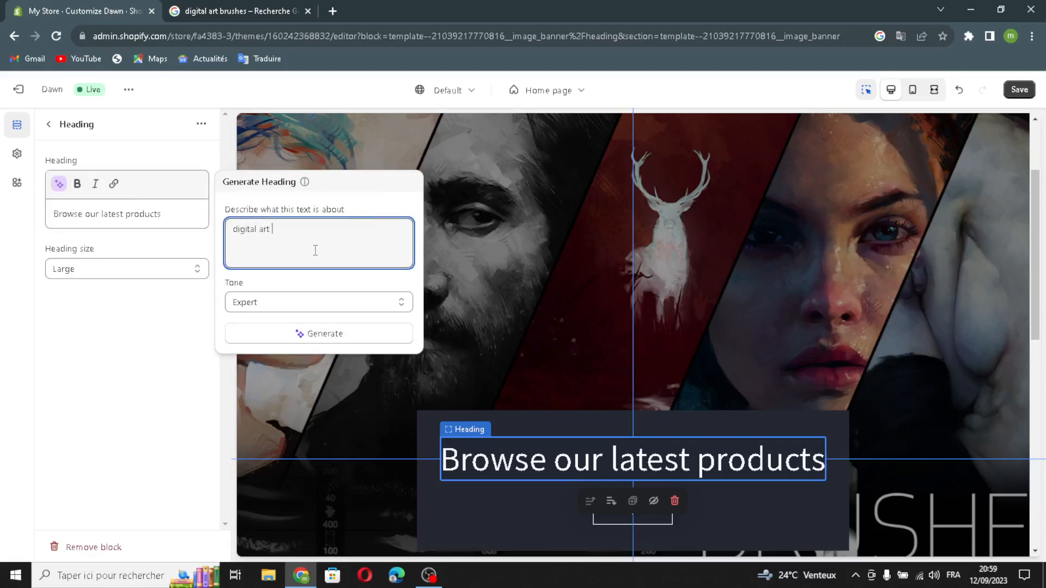
type("bru")
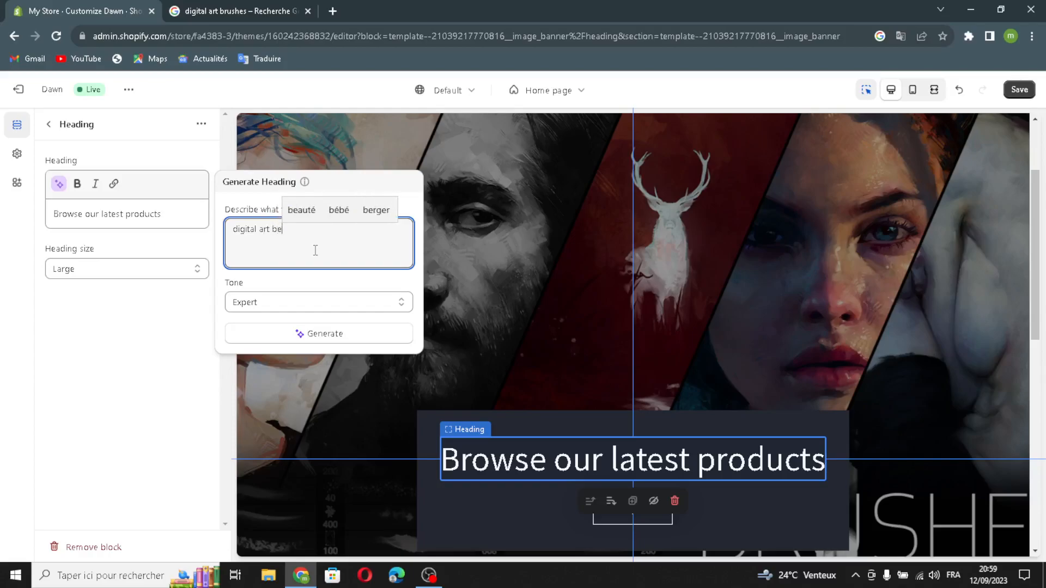
type("shes")
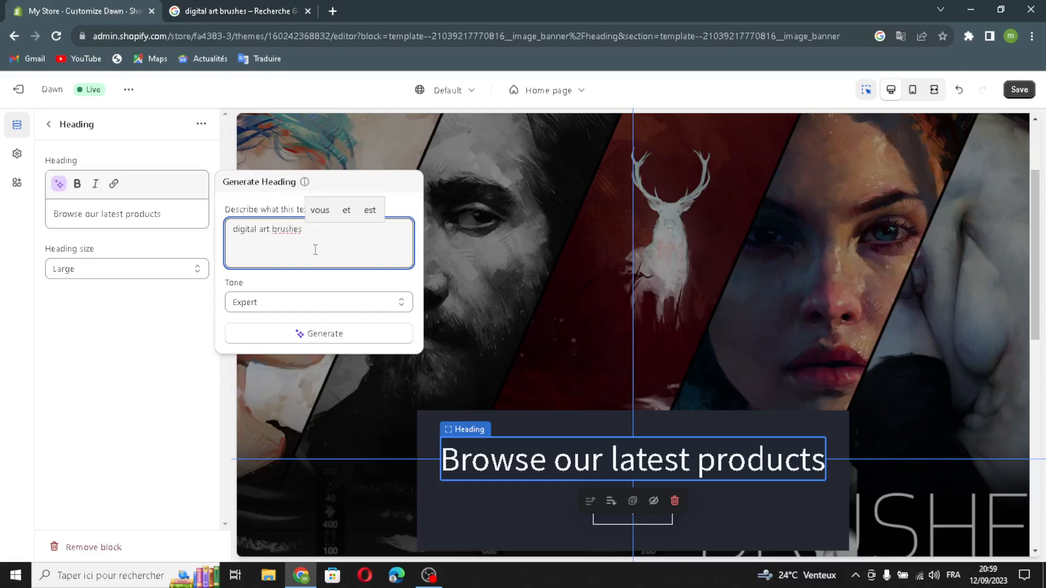
type(" and tools")
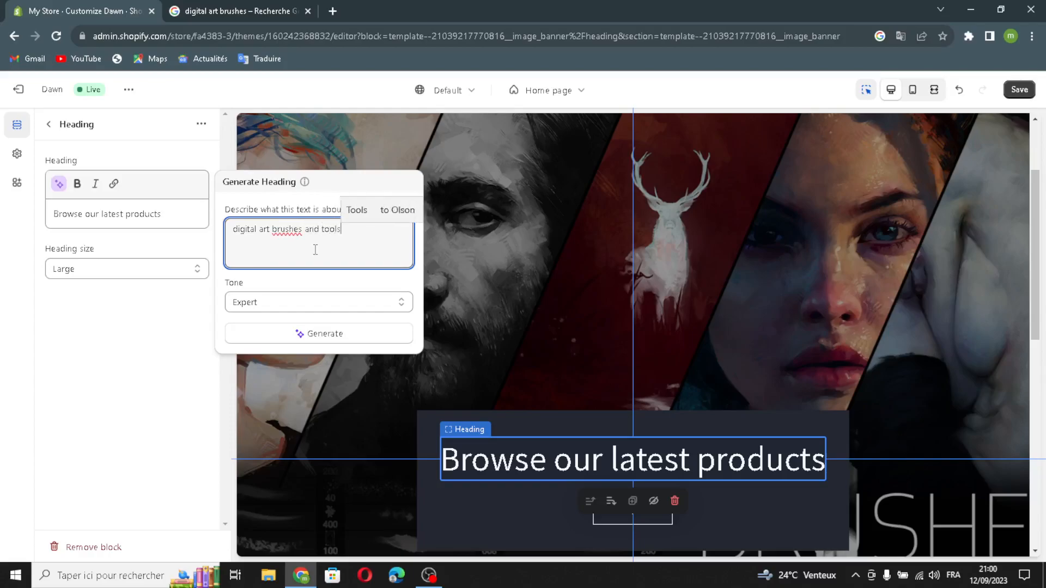
key("Return")
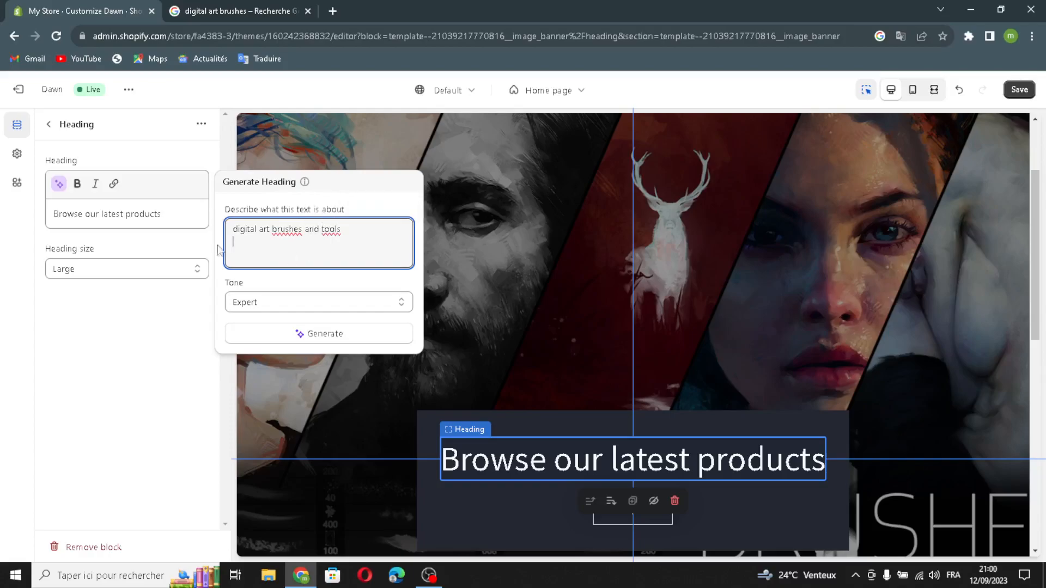
left_click(267, 335)
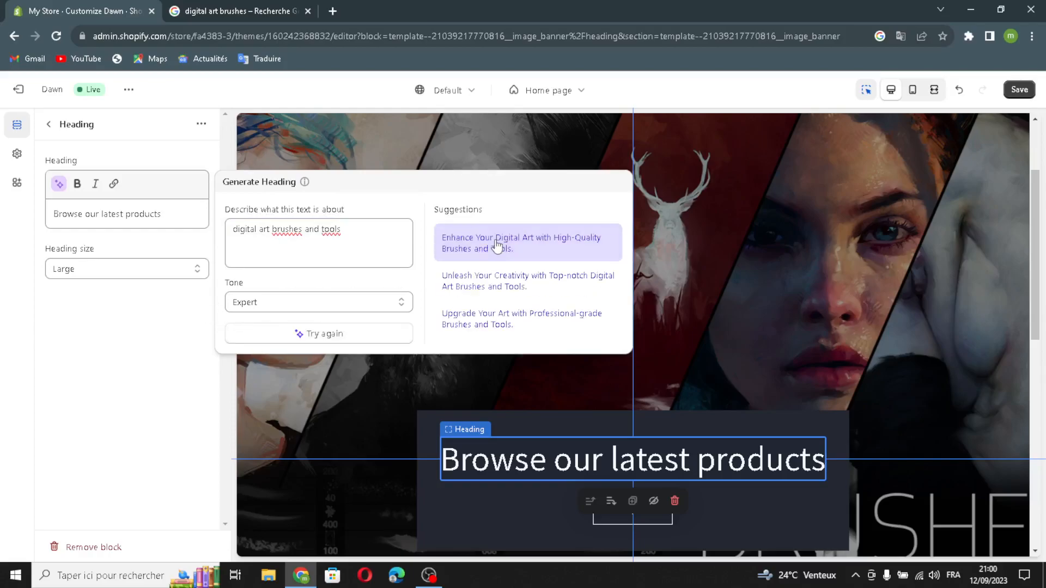
left_click(497, 245)
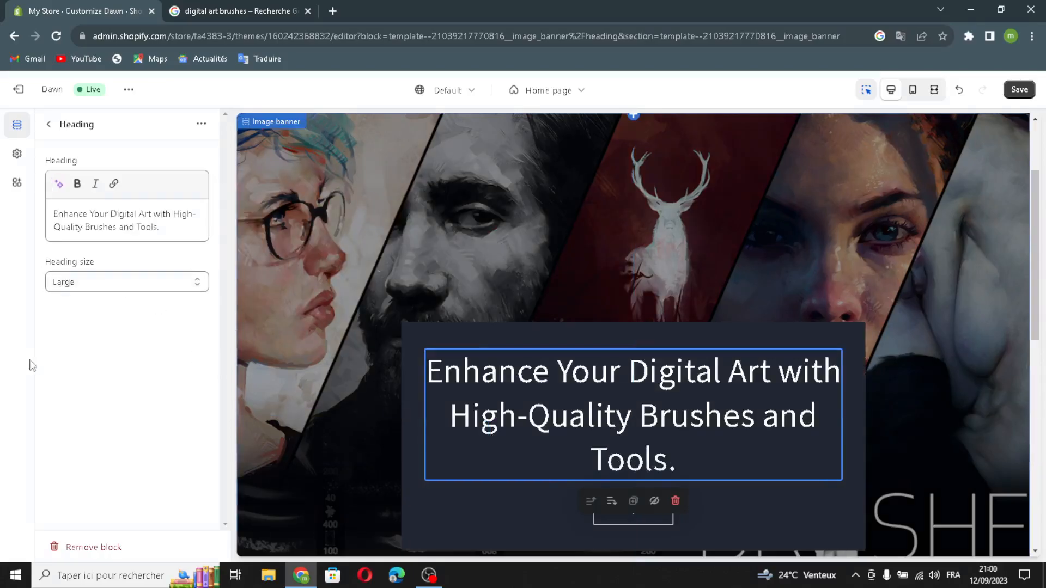
Step: Set the Image banner heading's size to Medium and return to the section list
left_click(123, 288)
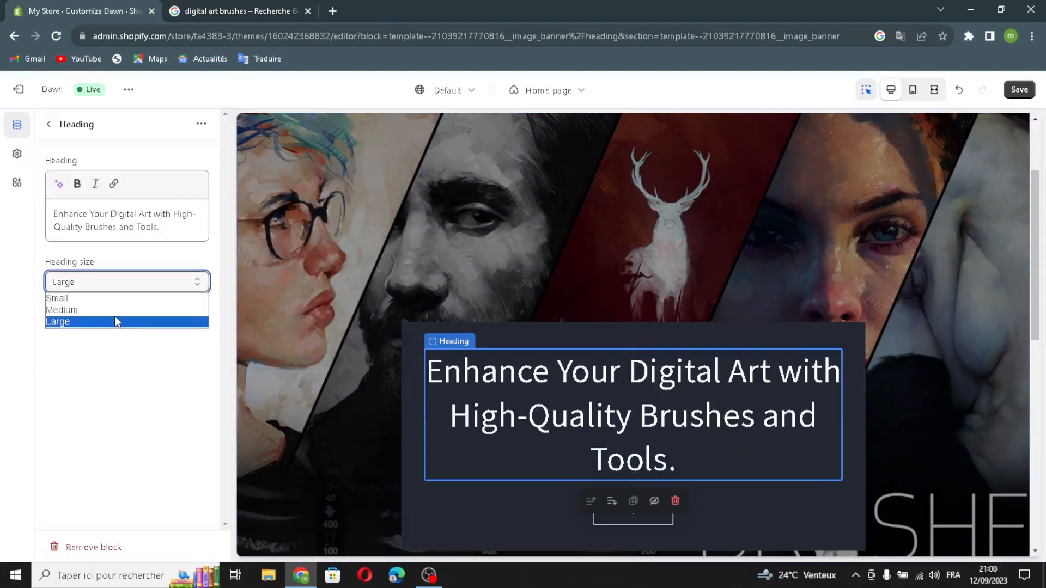
left_click(119, 309)
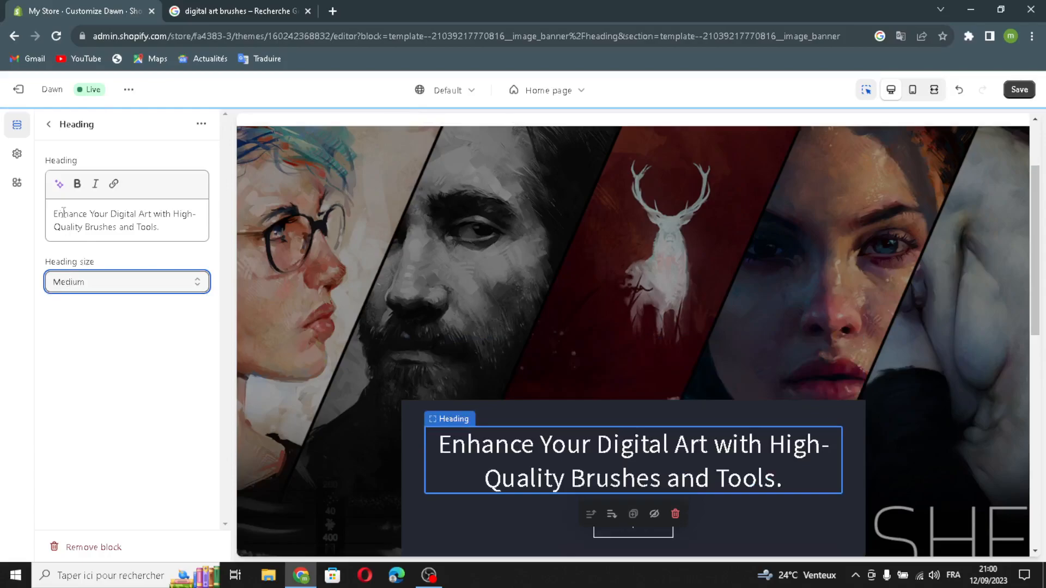
left_click(49, 127)
Step: Review the label and link options of the Image banner's Buttons block and return to the section list
left_click(125, 320)
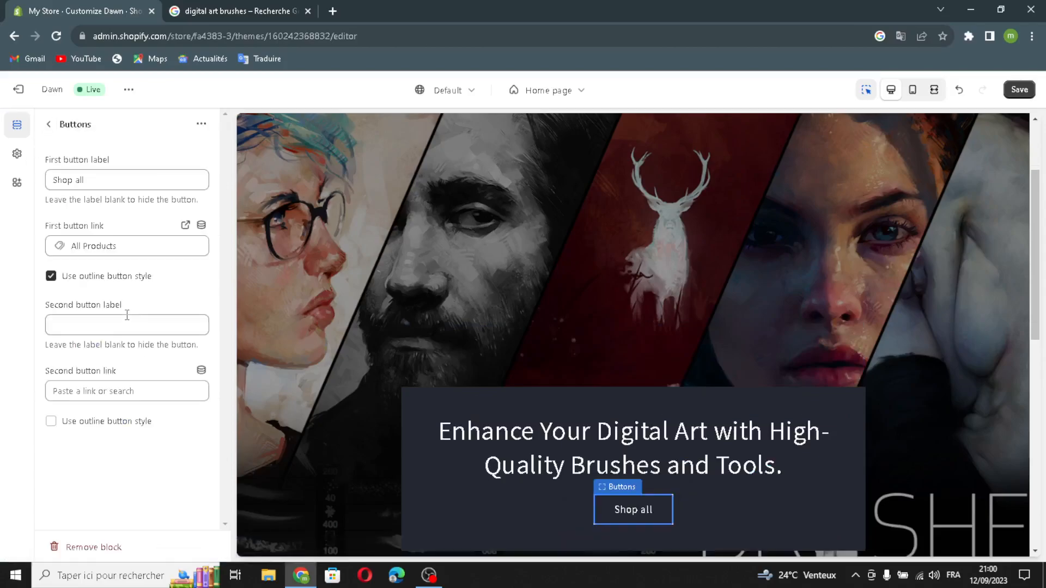
left_click(102, 179)
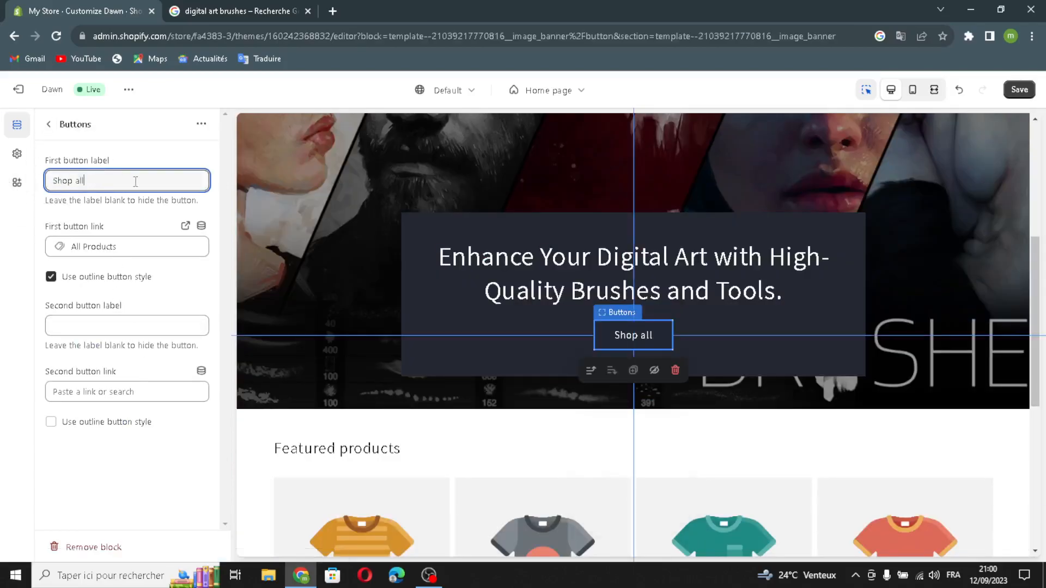
left_click(136, 244)
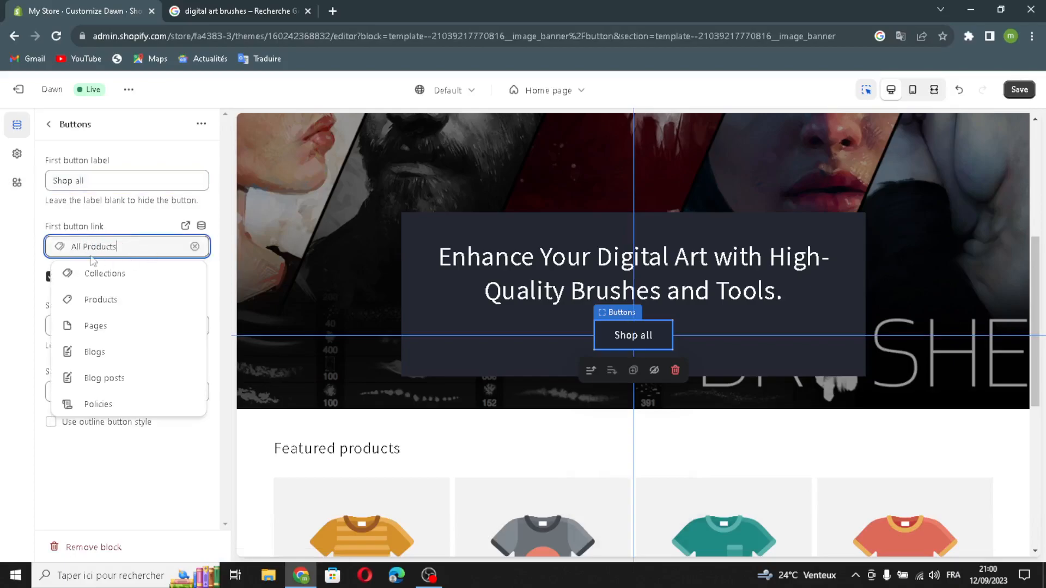
left_click(131, 215)
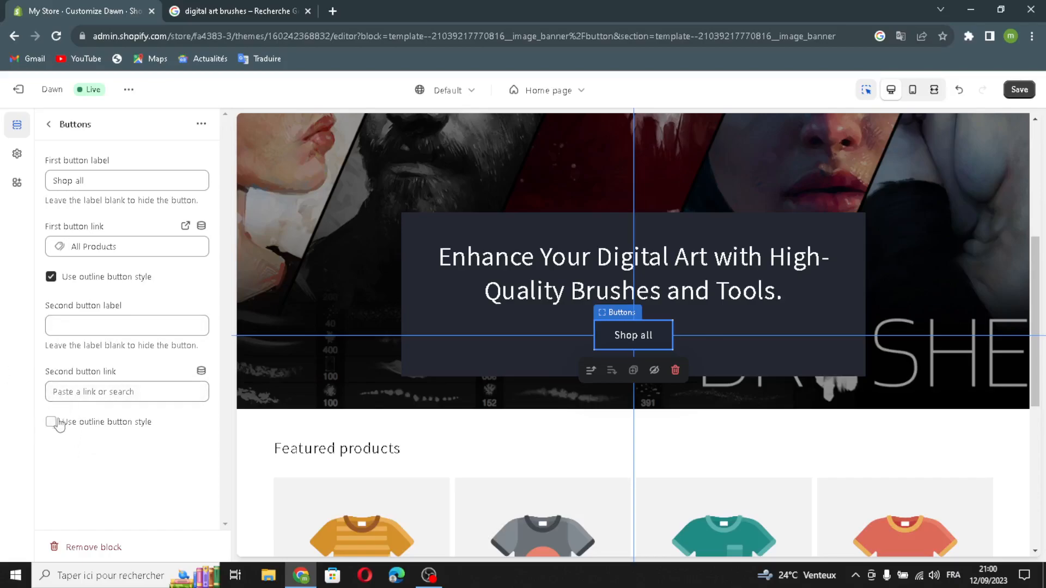
left_click(48, 124)
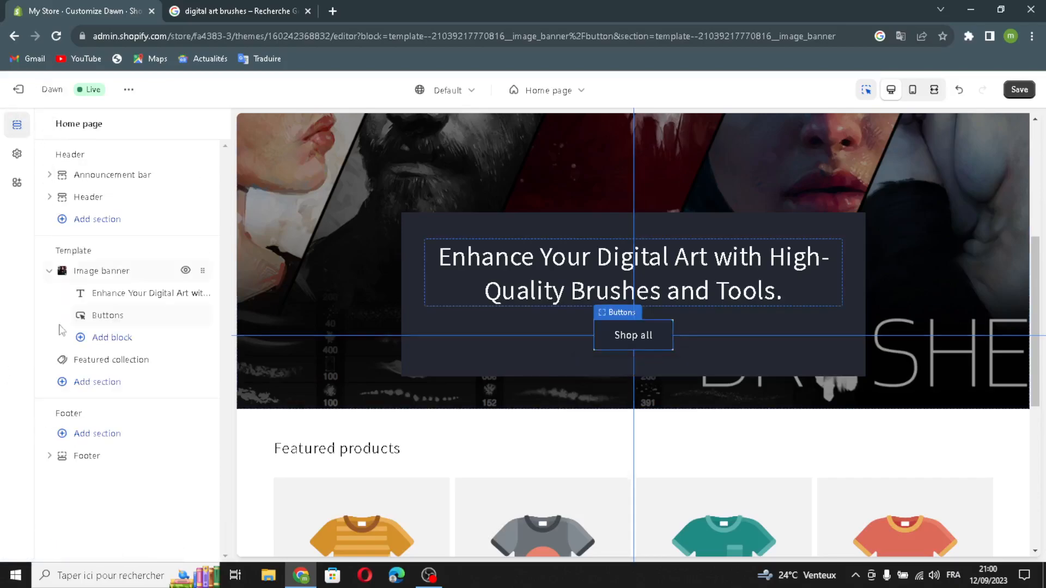
Step: Generate a Featured collection heading from "digital art brushes and tools" and apply "Unleash Your Creativity with the Ultimate Digital Art Brushes and Tools."
left_click(119, 365)
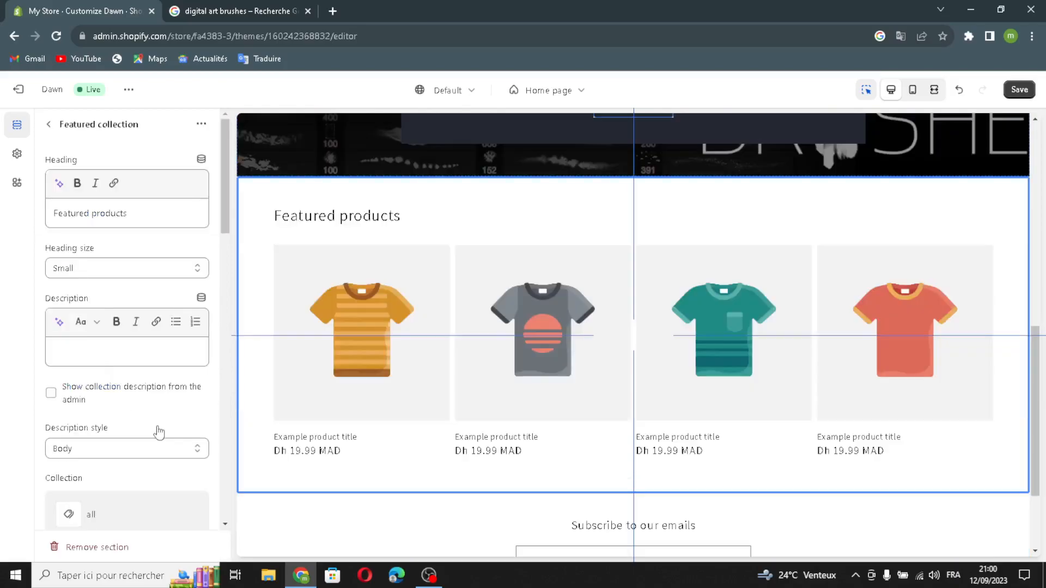
left_click(59, 185)
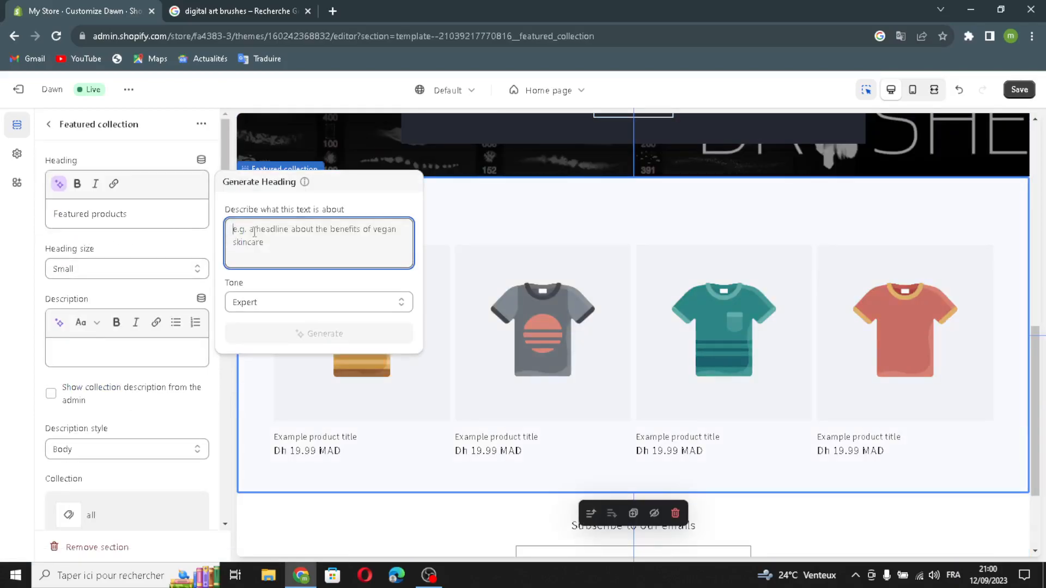
type("digit")
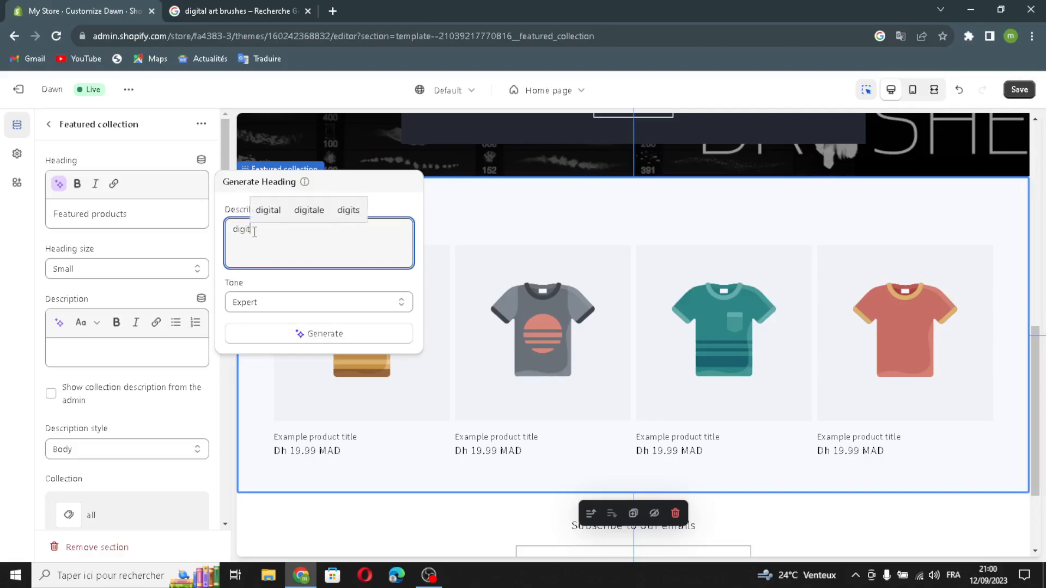
type("al ar")
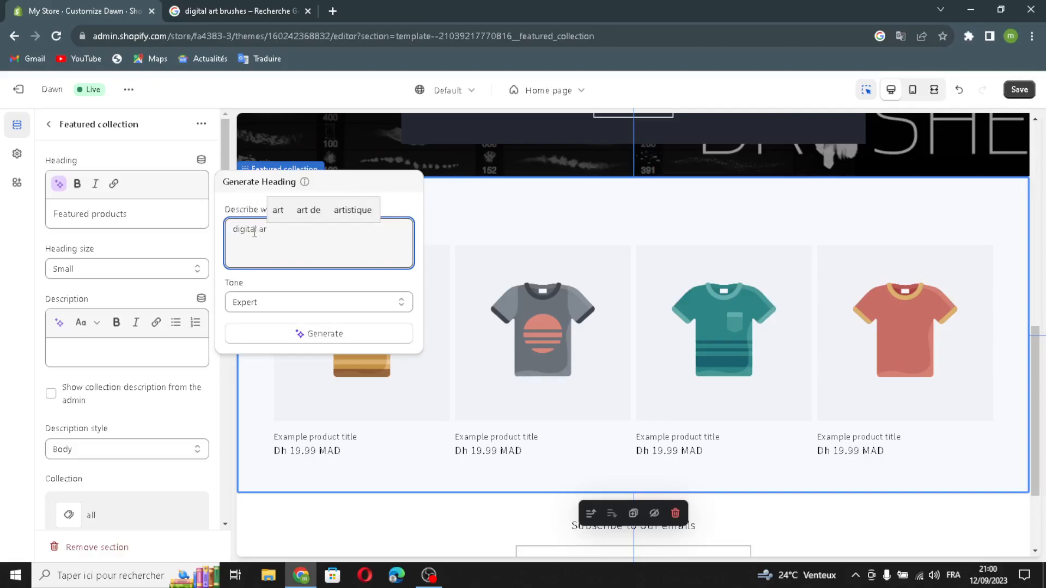
type("t brushe")
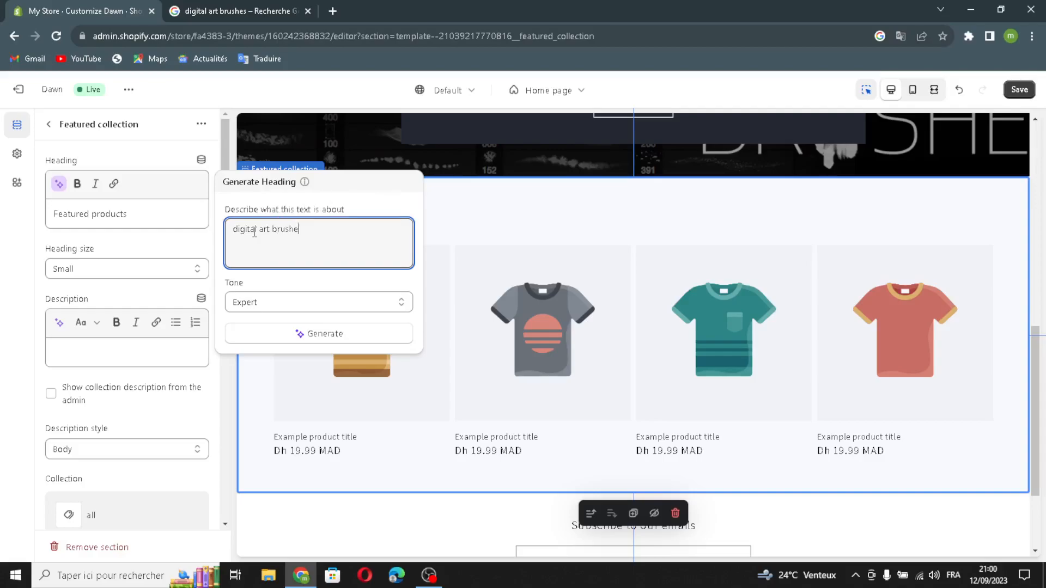
type("s and tools")
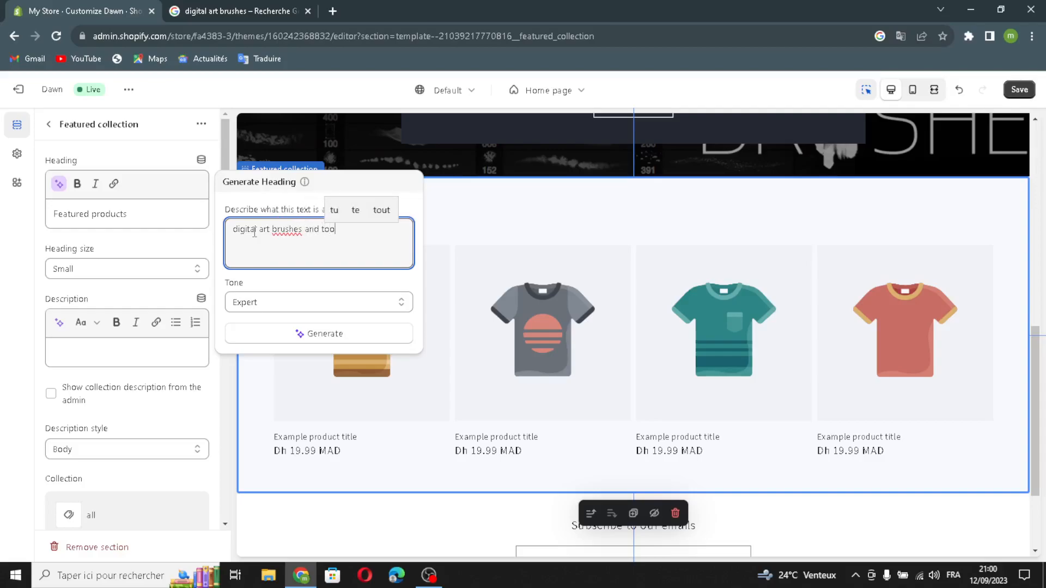
key("Return")
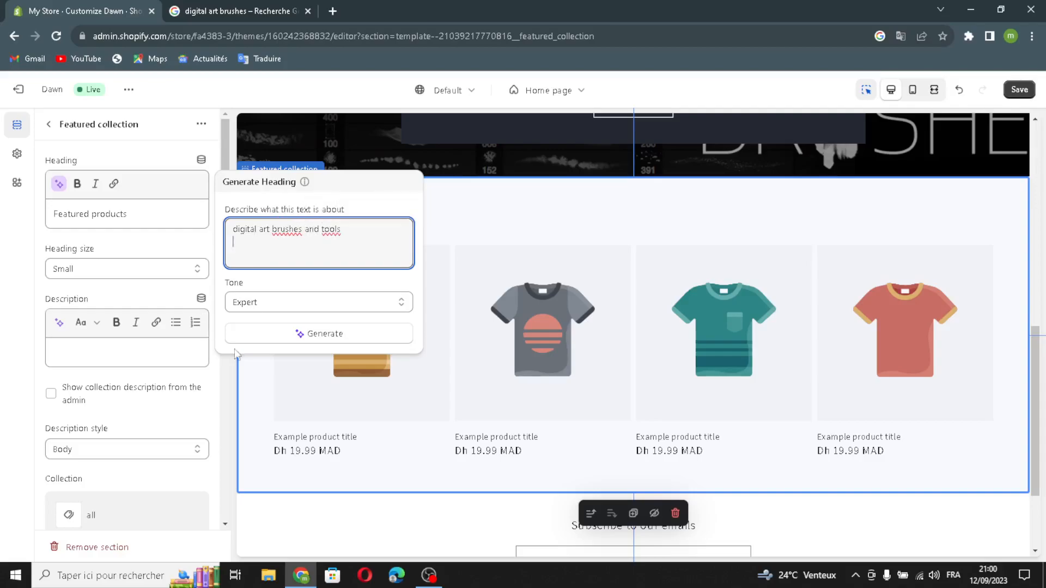
left_click(262, 338)
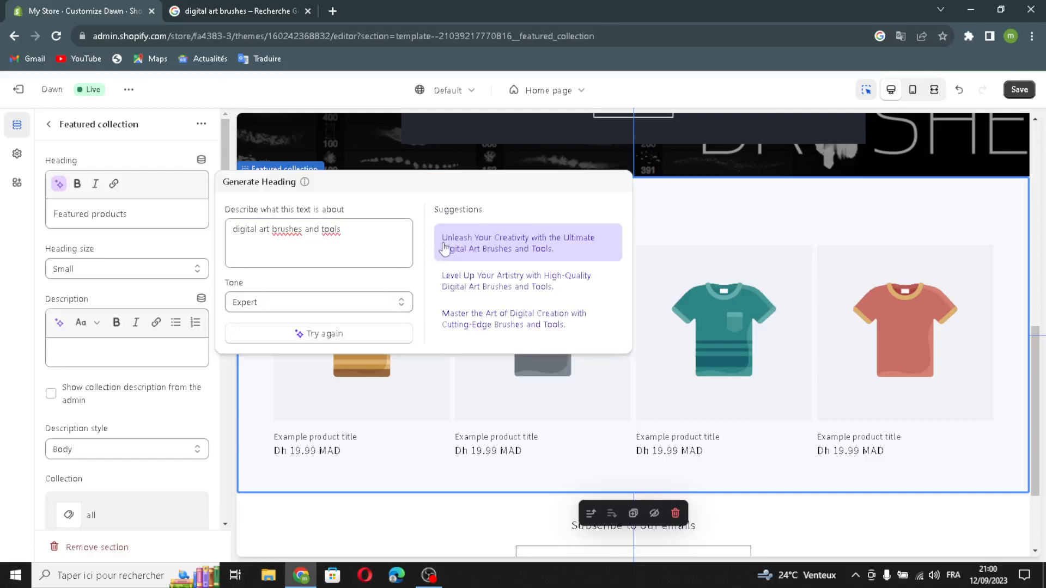
left_click(445, 248)
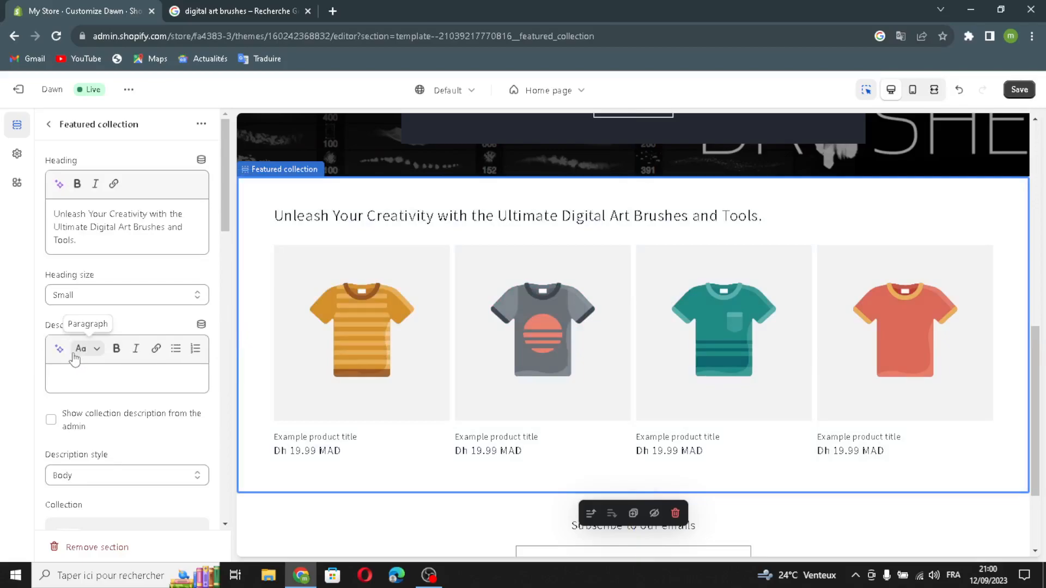
Step: Enable the collection description from the admin, full-width products and the desktop carousel for the Featured collection
left_click(51, 420)
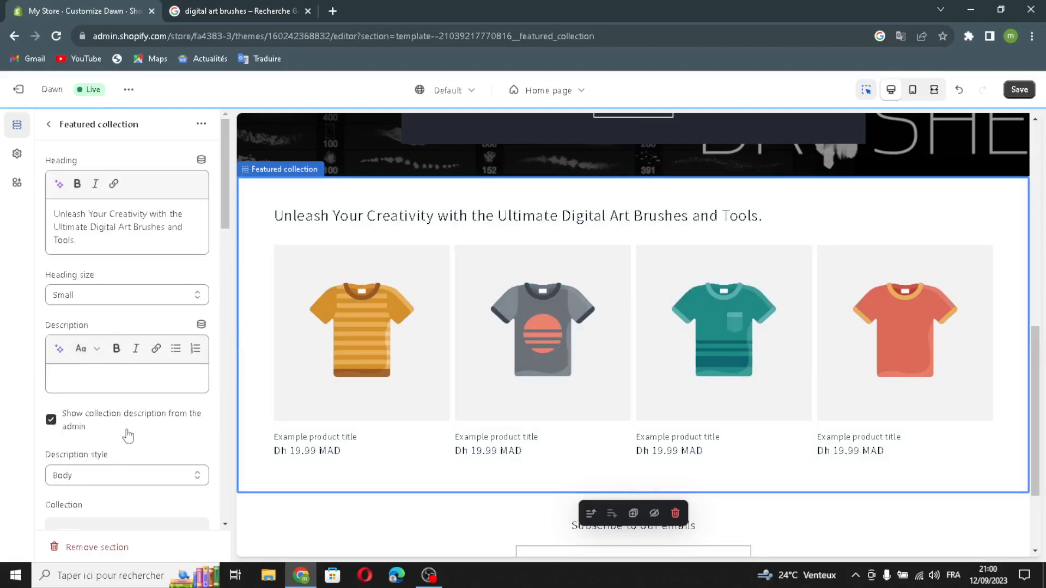
scroll(76, 469, "down", 1)
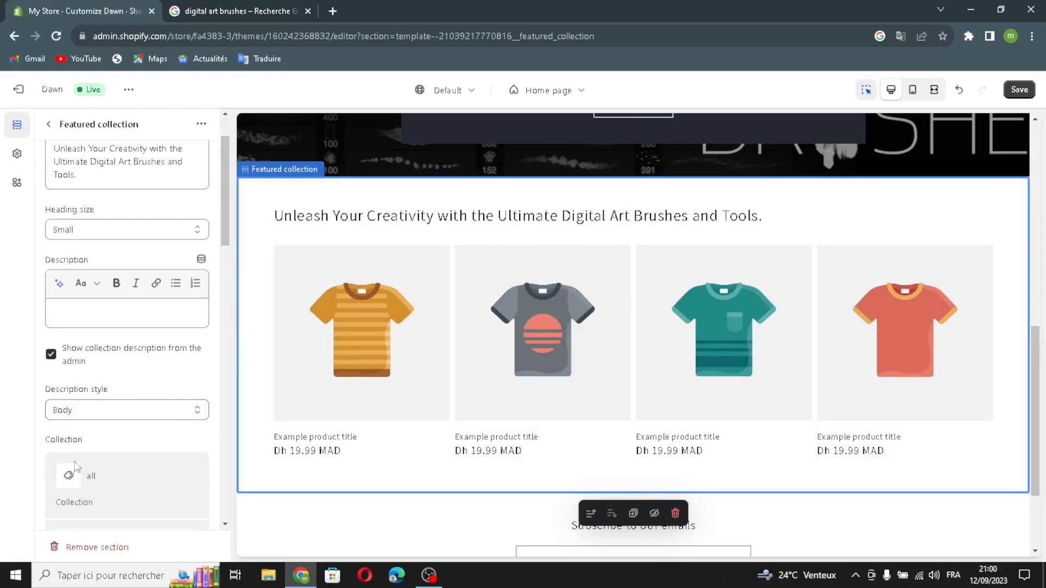
scroll(114, 445, "down", 5)
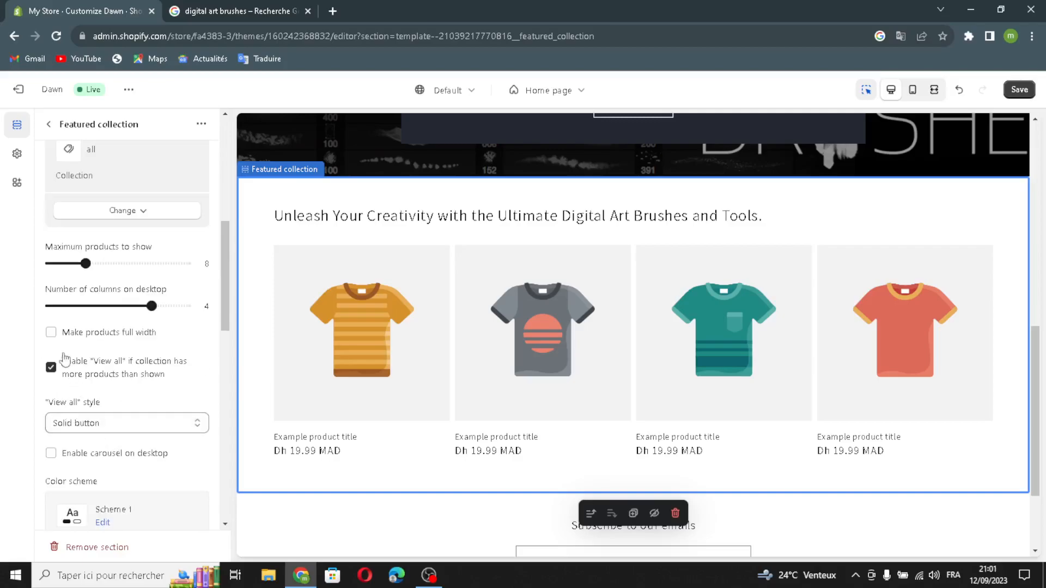
left_click(51, 332)
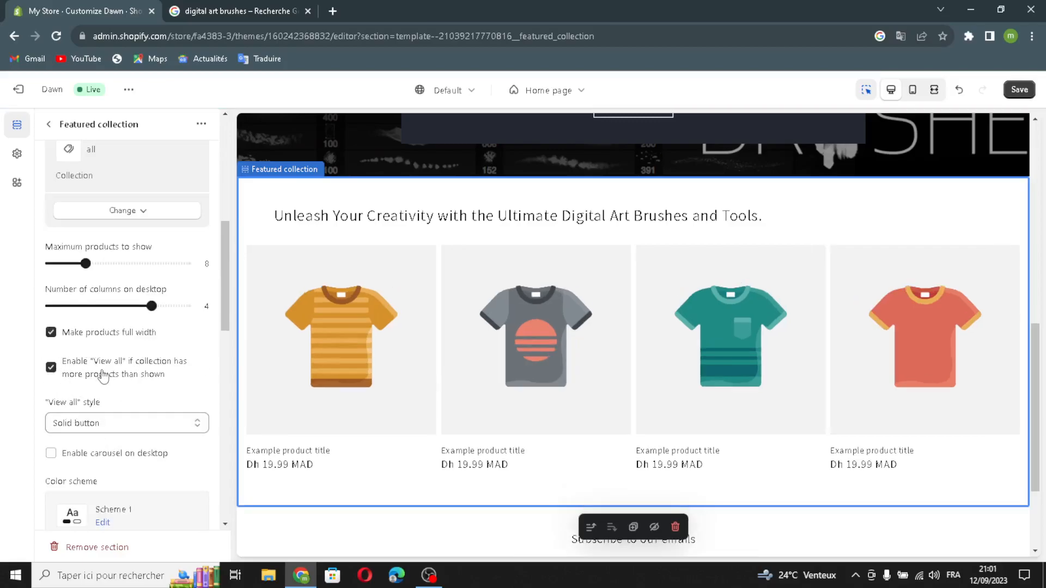
scroll(99, 402, "down", 2)
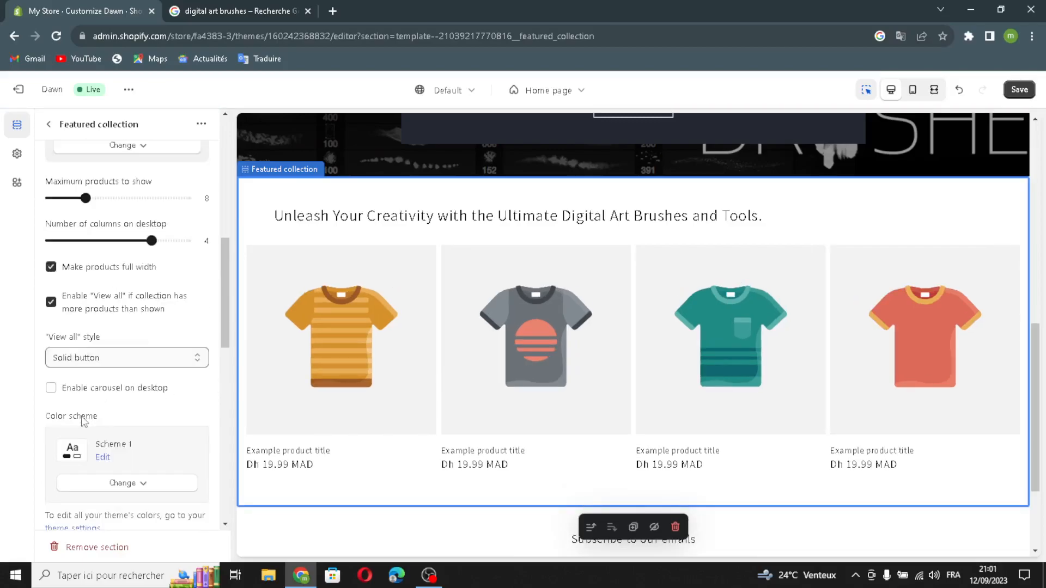
left_click(51, 325)
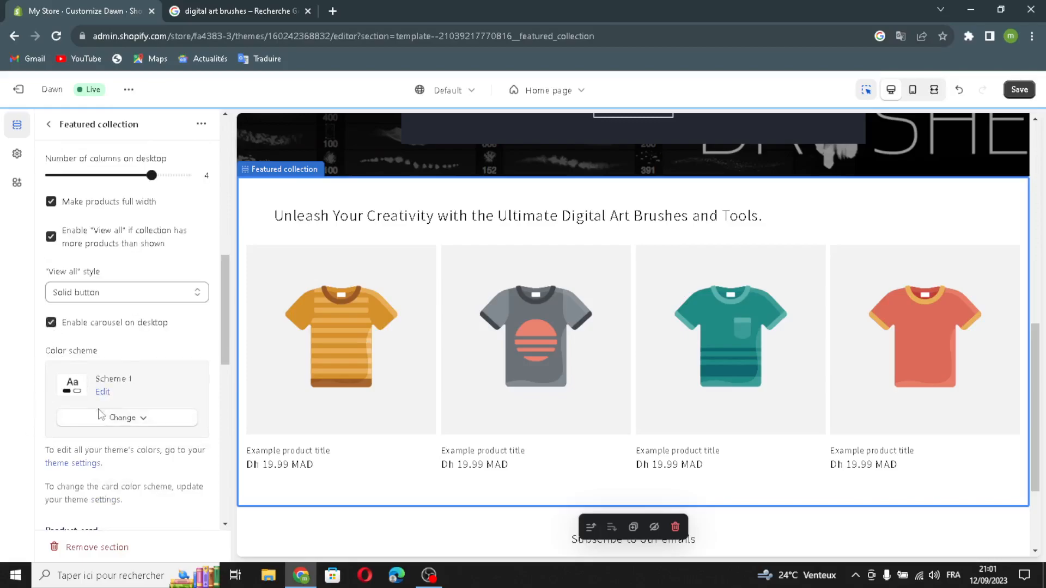
Step: Enable vendor, product rating, quick add button and mobile swipe for the Featured collection, and return to the section list
scroll(93, 425, "down", 2)
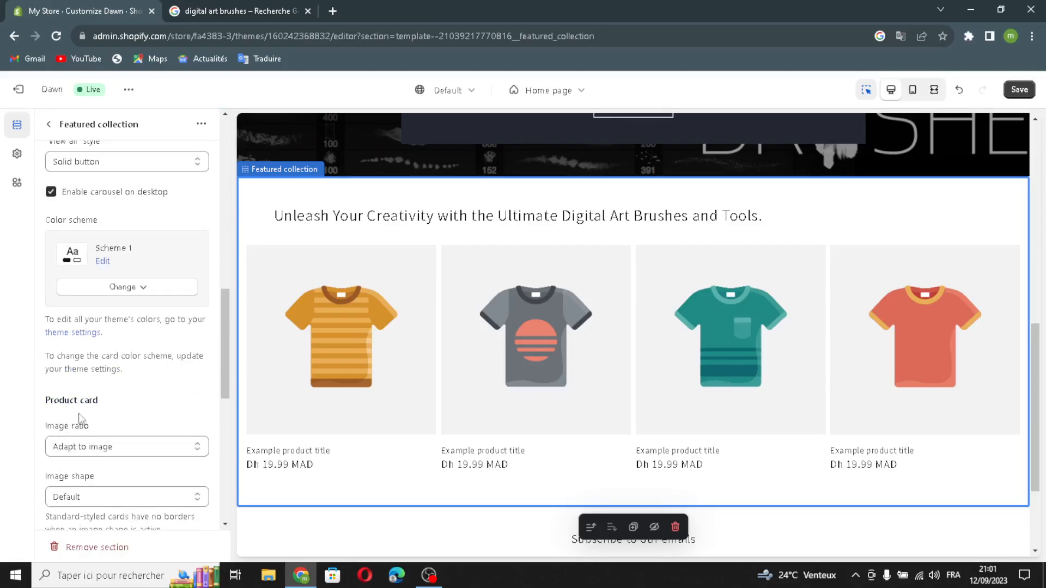
scroll(60, 471, "down", 2)
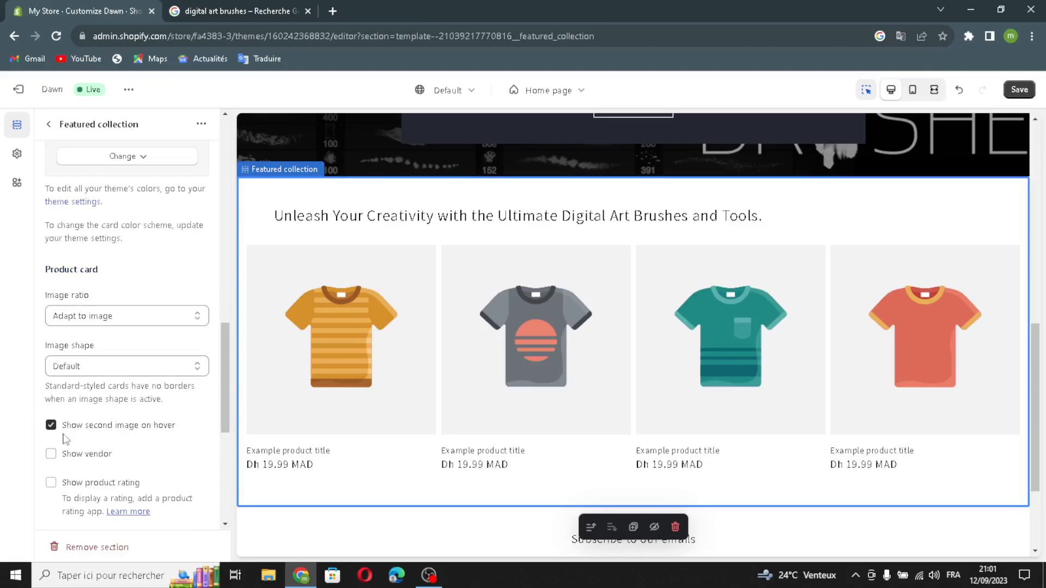
left_click(51, 454)
left_click(51, 483)
scroll(69, 499, "down", 2)
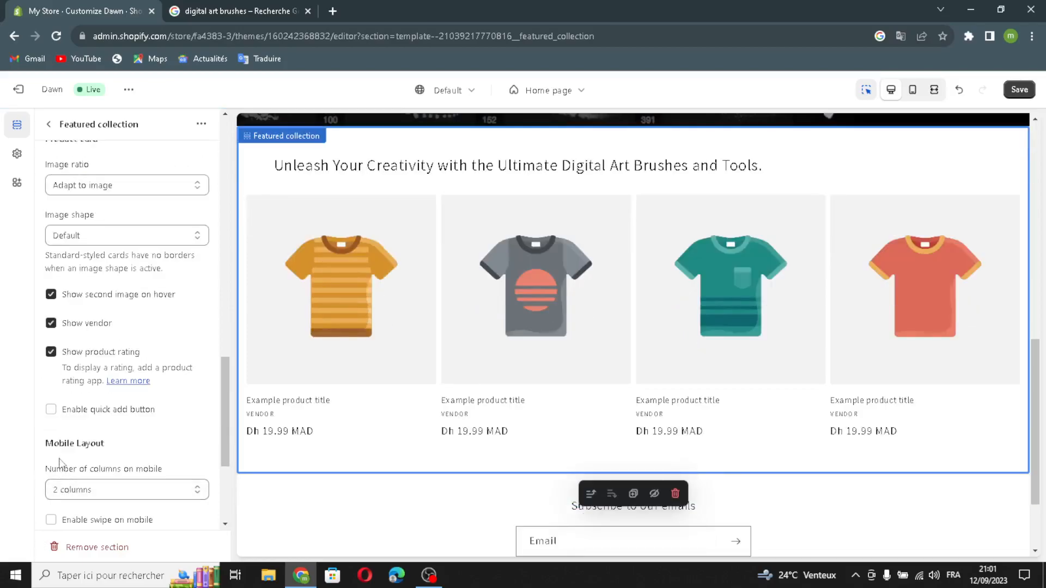
left_click(58, 418)
left_click(51, 521)
scroll(163, 436, "down", 3)
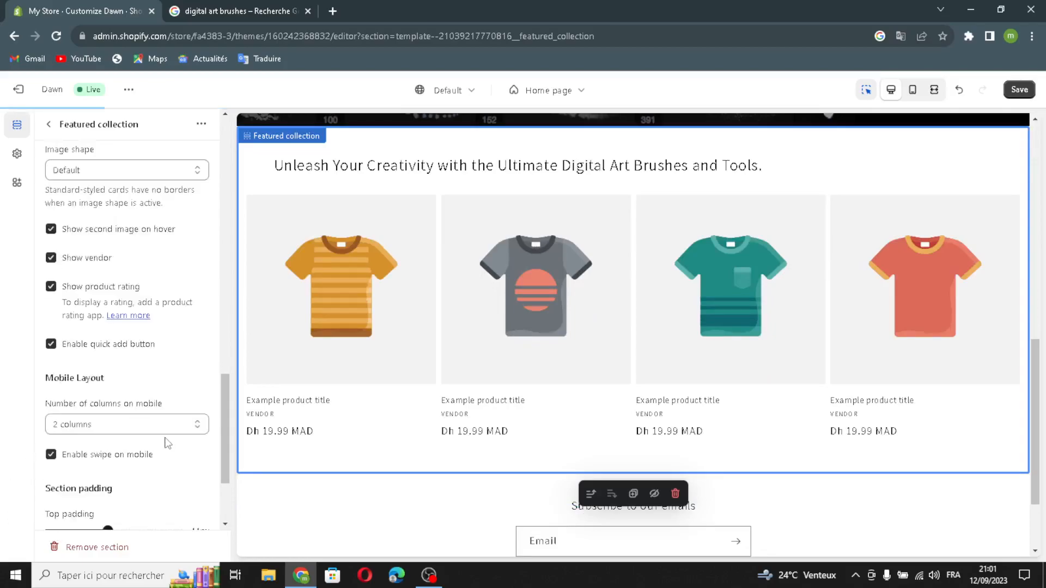
scroll(80, 323, "up", 3)
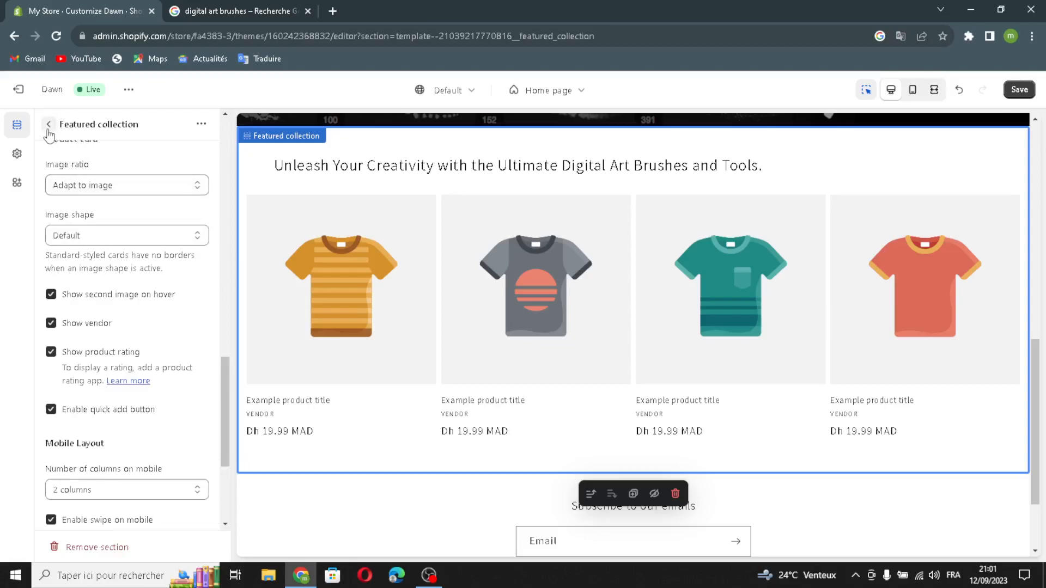
left_click(48, 124)
Step: Review the section types that can be added to the home page template and close the list
mouse_move(98, 304)
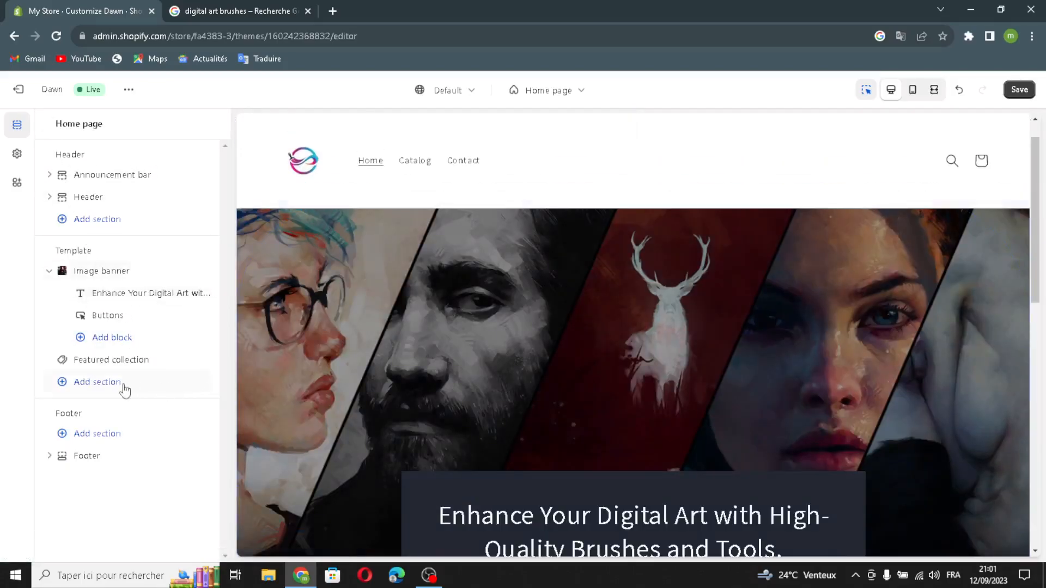
left_click(98, 383)
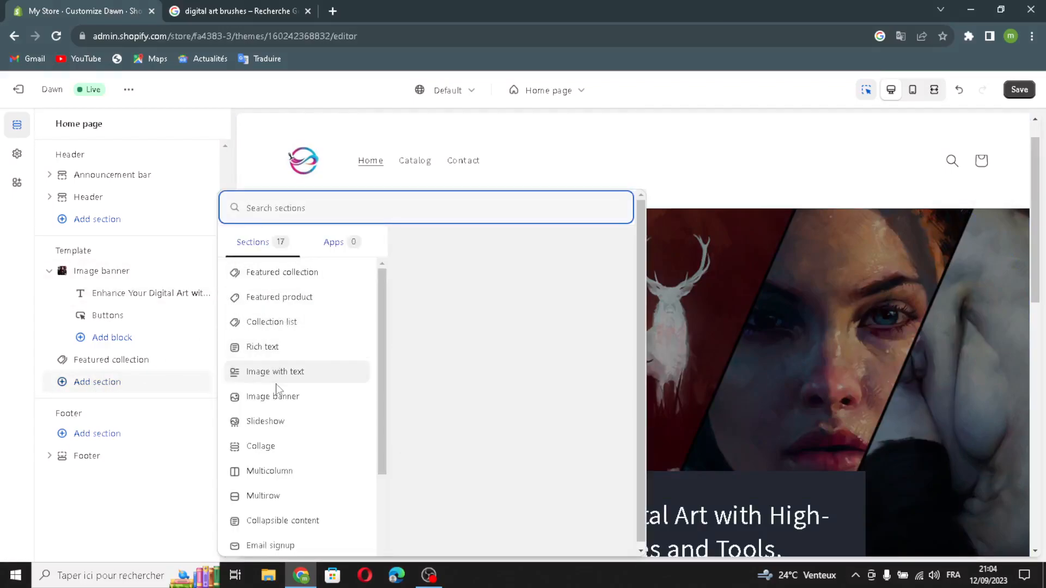
left_click(5, 361)
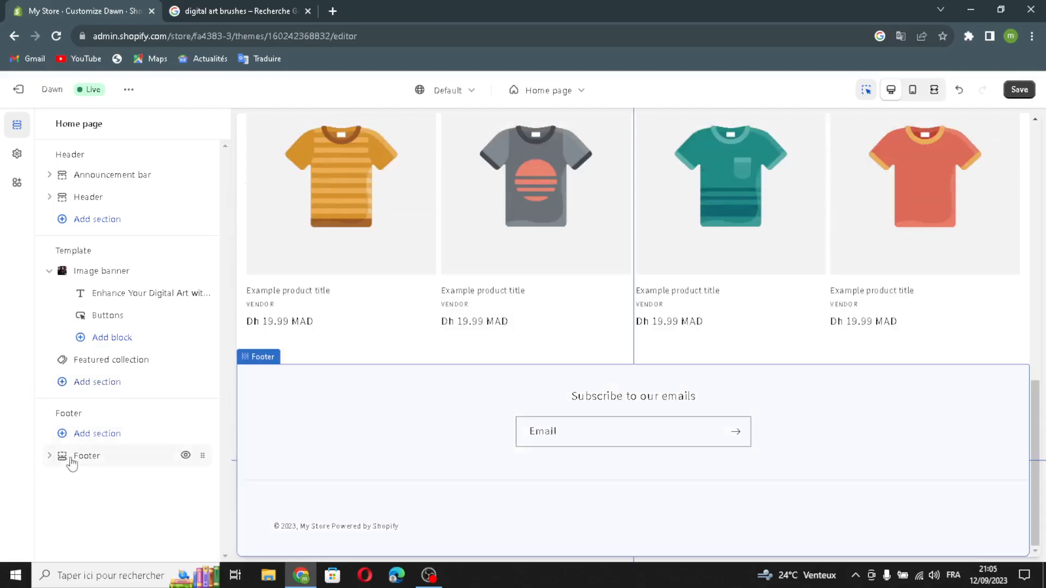
Step: Review the Footer section's color scheme, email signup and Follow on Shop settings
left_click(71, 456)
left_click(86, 230)
left_click(91, 231)
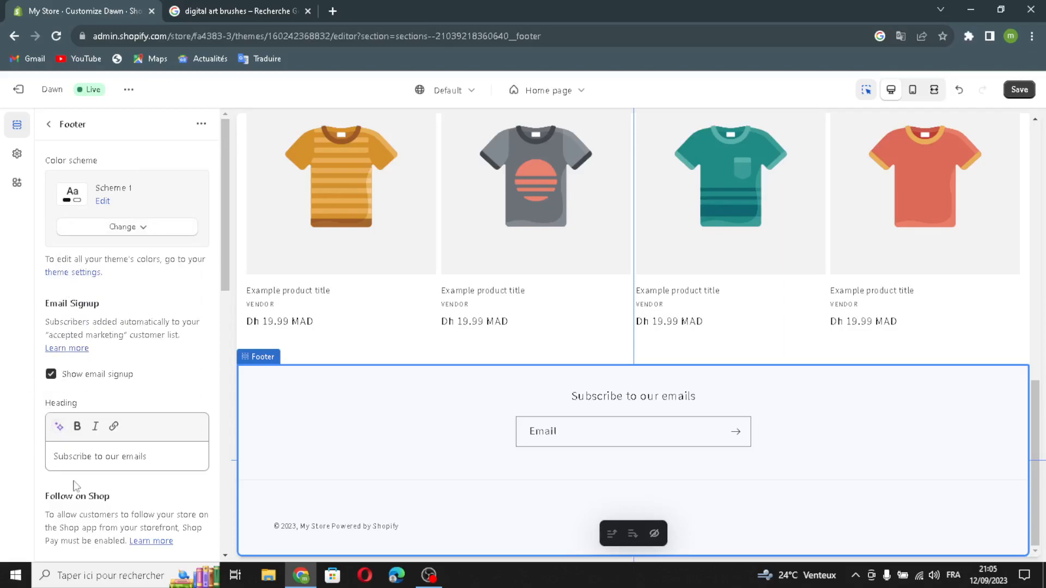
scroll(92, 501, "down", 1)
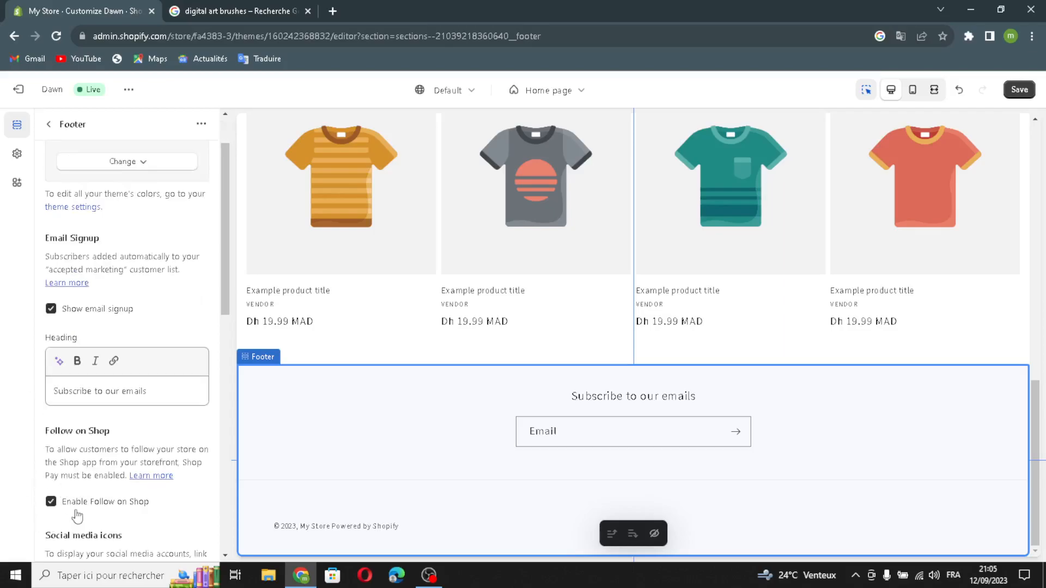
scroll(128, 382, "up", 2)
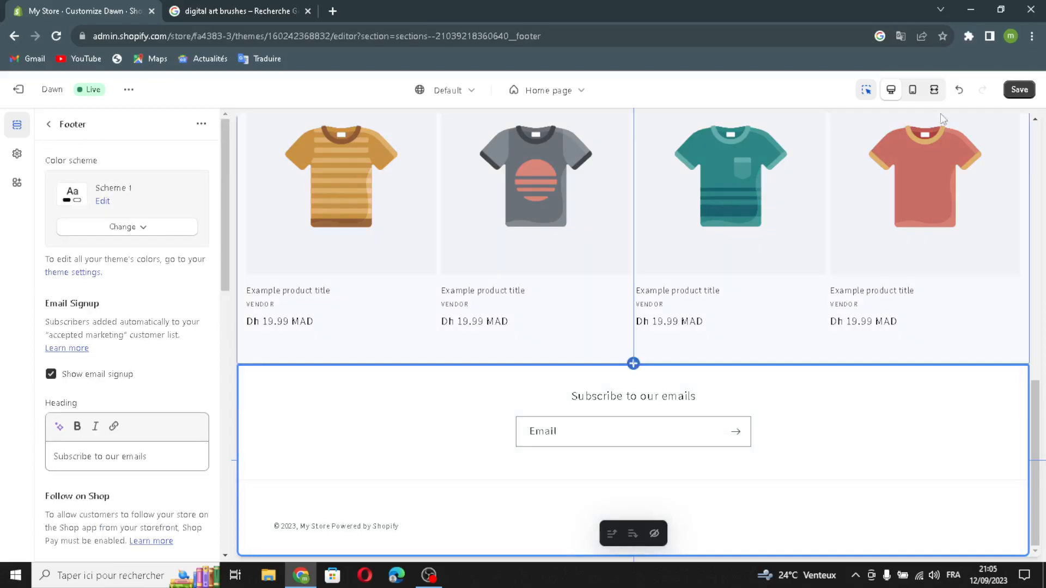
Step: Save the theme customization and exit the theme editor to the store admin
left_click(1014, 89)
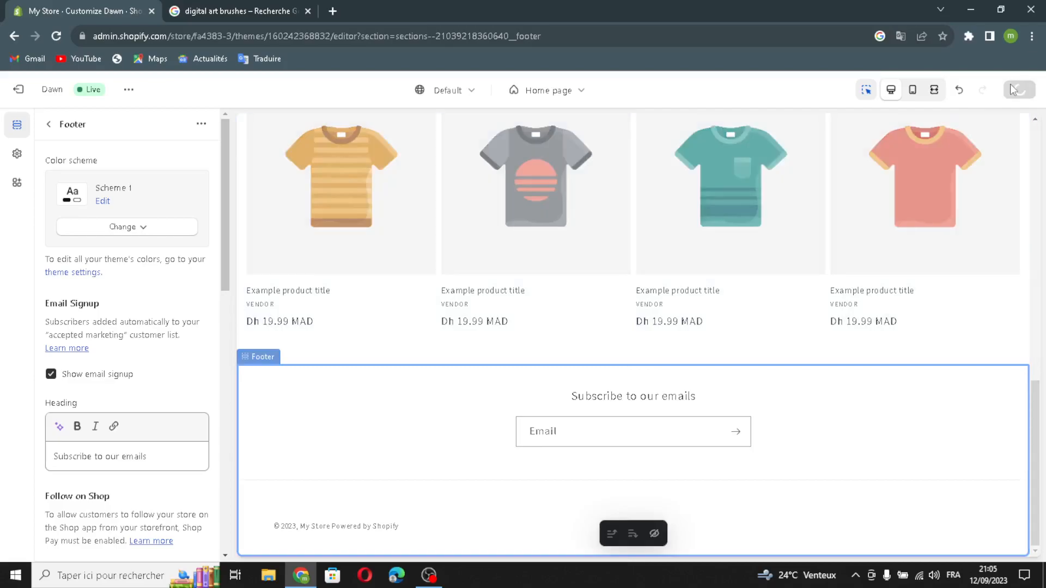
left_click(21, 90)
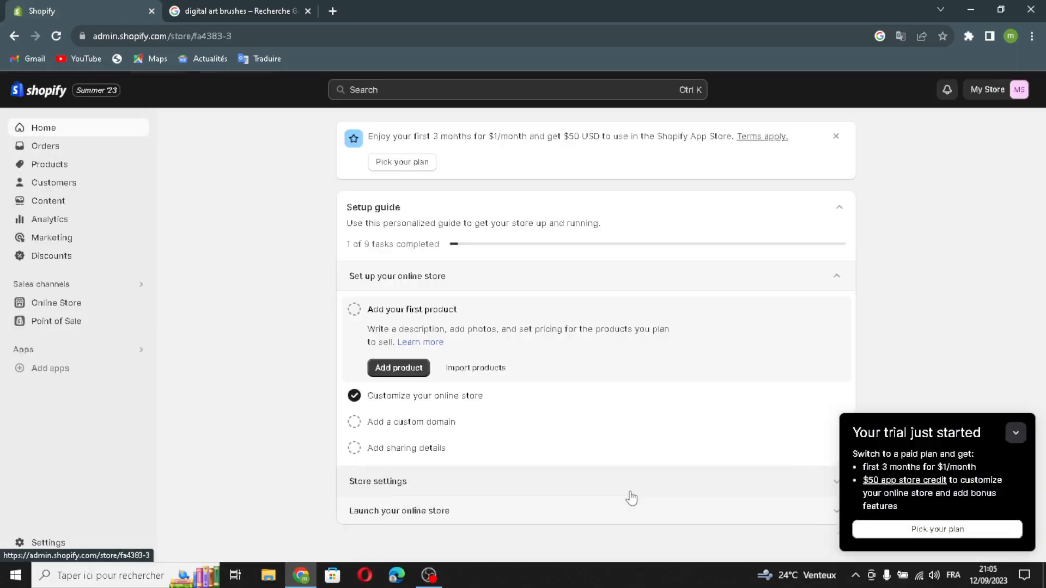
Step: Mark the first product, custom domain and sharing details tasks as complete in the setup guide, and collapse the trial notice
left_click(354, 310)
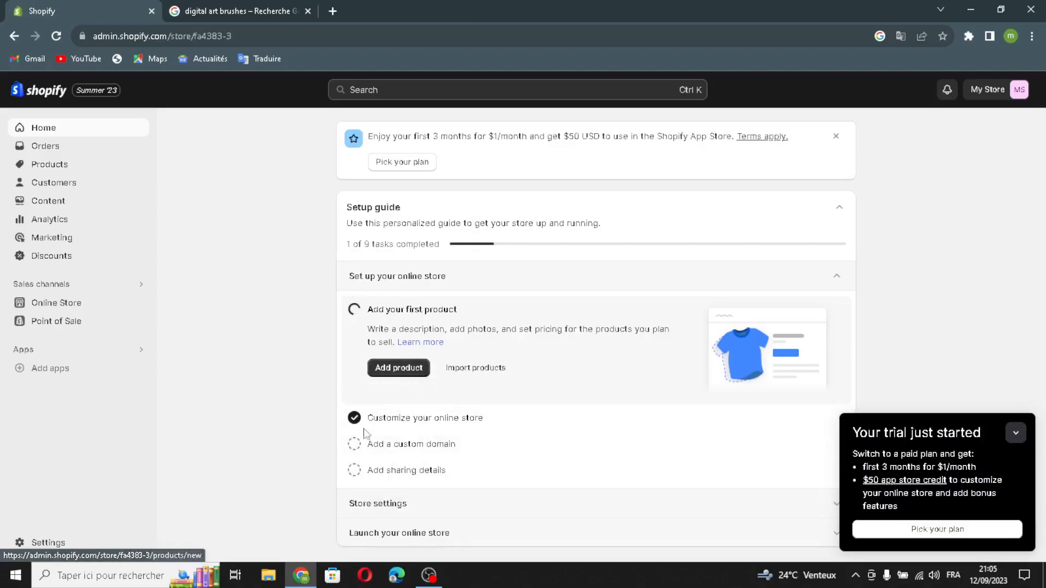
left_click(354, 444)
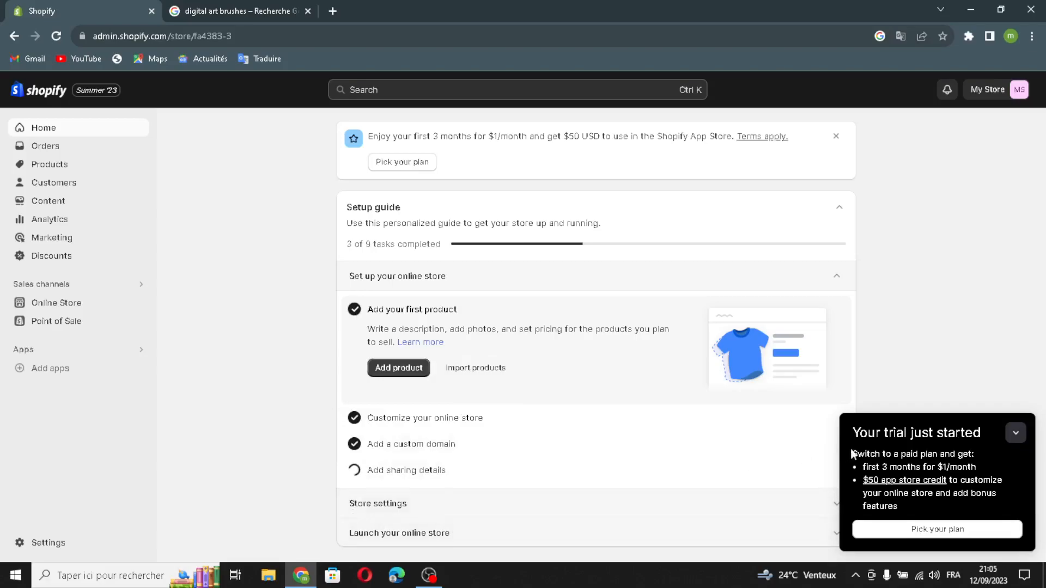
left_click(1016, 433)
Step: Rename the store to BrushTech in the store details, save, and return to the admin home
left_click(434, 511)
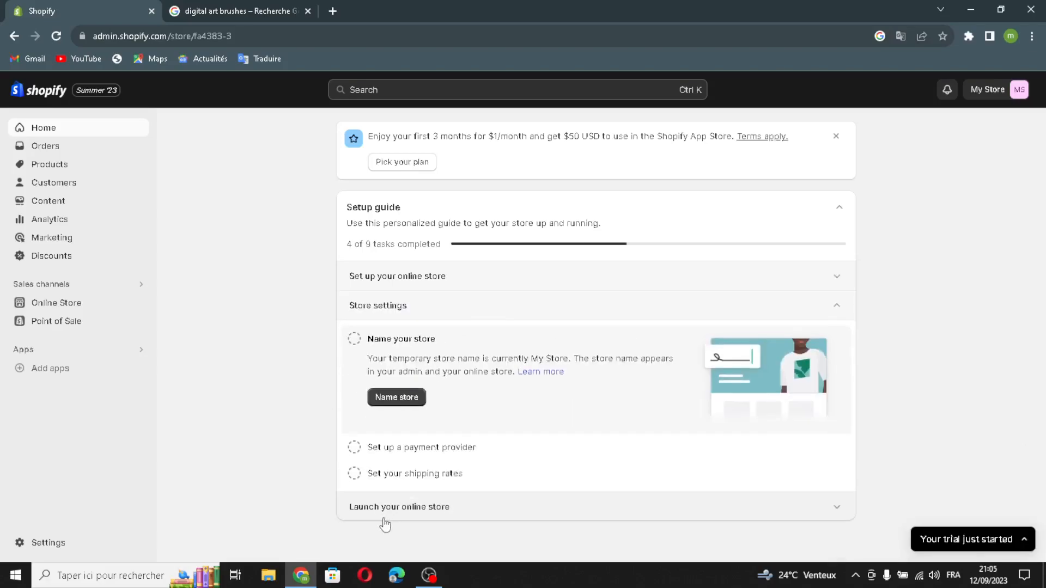
left_click(409, 398)
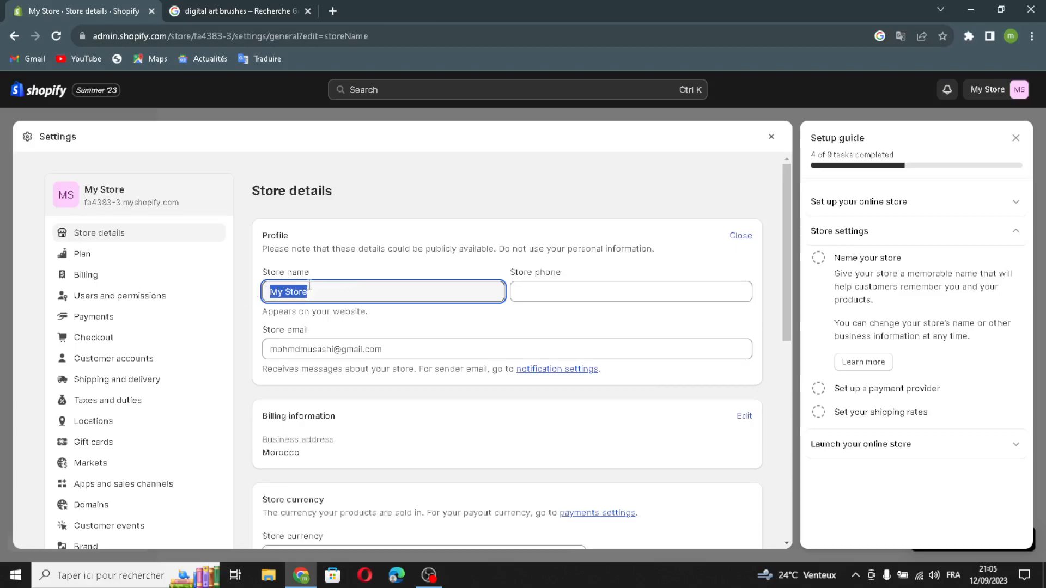
type("BrushTech")
left_click(532, 296)
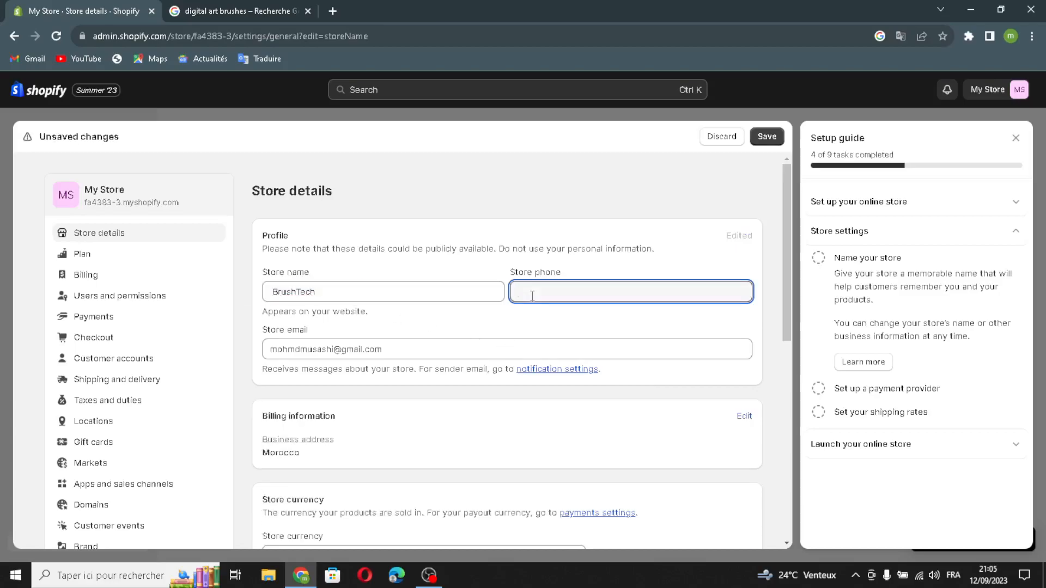
left_click(297, 344)
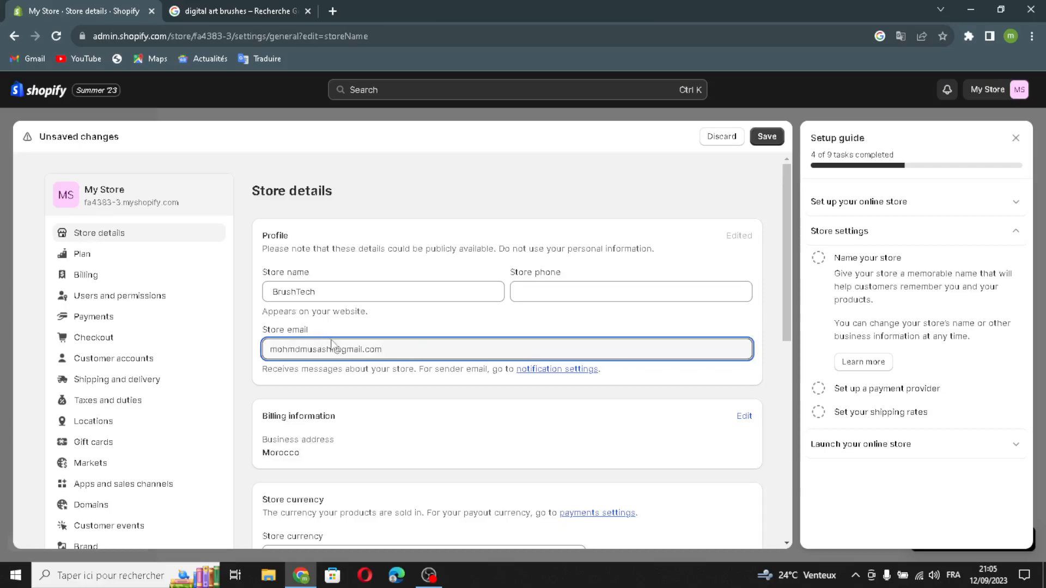
left_click(767, 136)
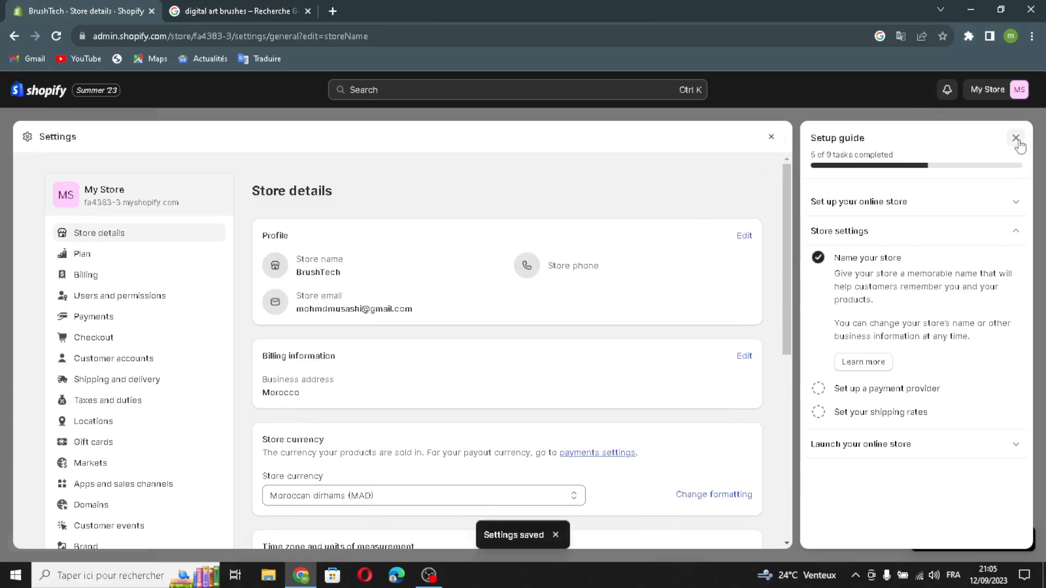
left_click(1016, 138)
left_click(1010, 137)
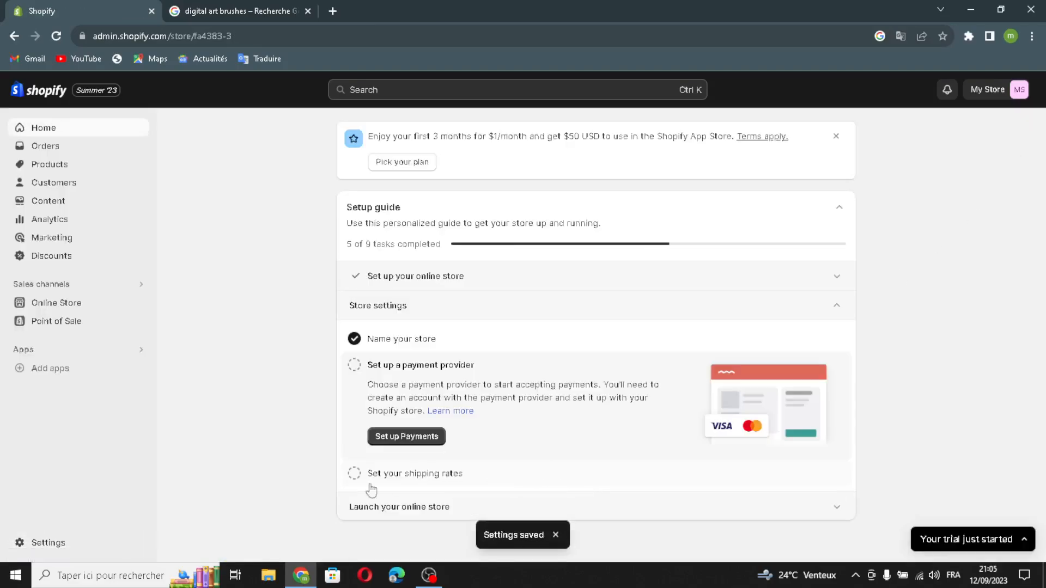
Step: Mark the payment provider and shipping rates tasks as complete and expand the tasks for launching the online store
left_click(354, 366)
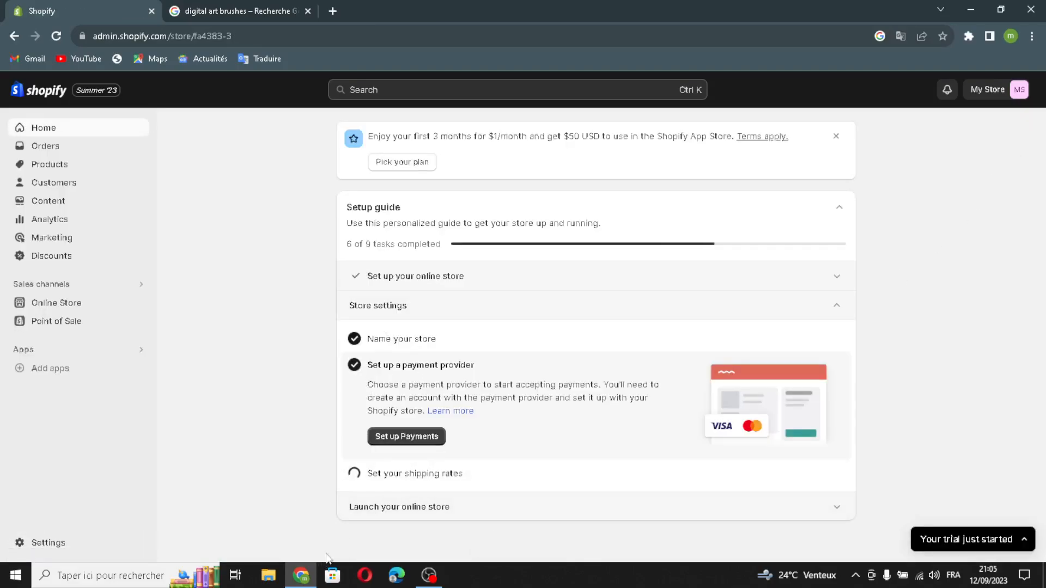
left_click(382, 515)
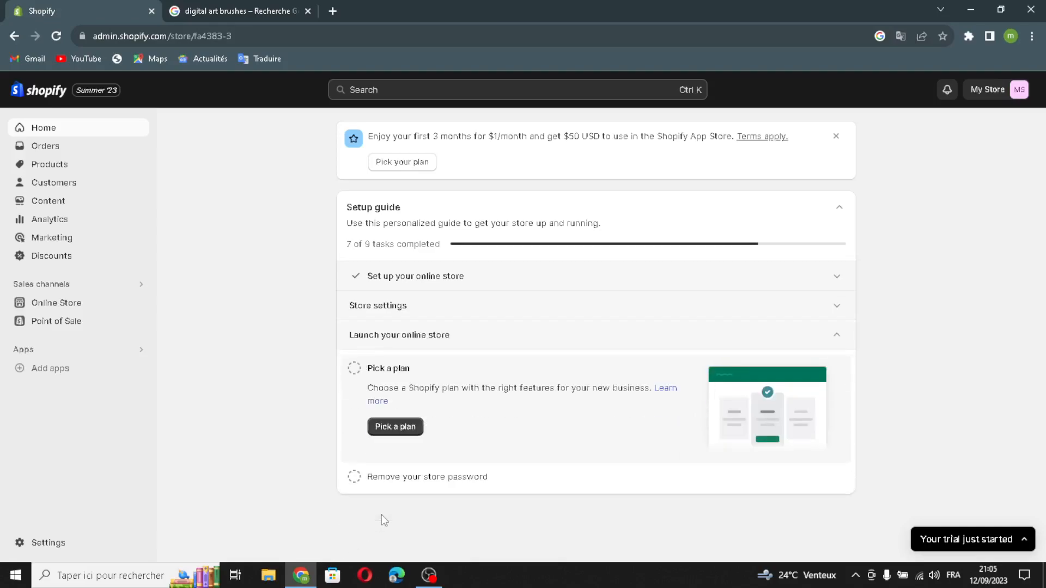